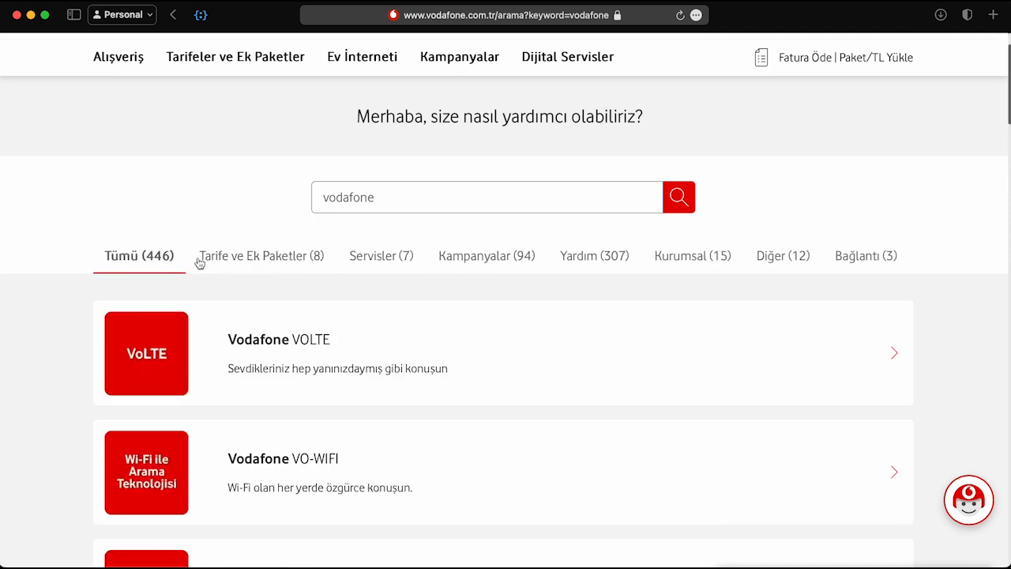
Step: Filter the Vodafone search results by Tarife ve Ek Paketler, Servisler and Kampanyalar, then return to Tümü
{"action": "left_click", "coordinate": [241, 266]}
{"action": "left_click", "coordinate": [379, 265]}
{"action": "left_click", "coordinate": [490, 263]}
{"action": "left_click", "coordinate": [155, 261]}
Step: Search the Vodafone site for 'sushico' to find the SushiCo 100 TL discount, then clear the term
{"action": "left_click", "coordinate": [371, 210]}
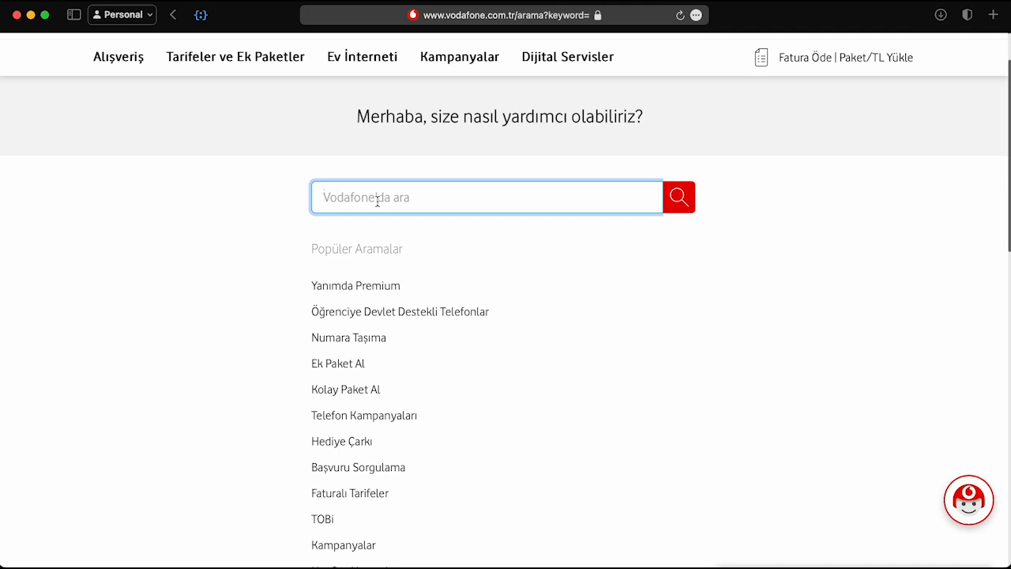
{"action": "type", "text": "sushico"}
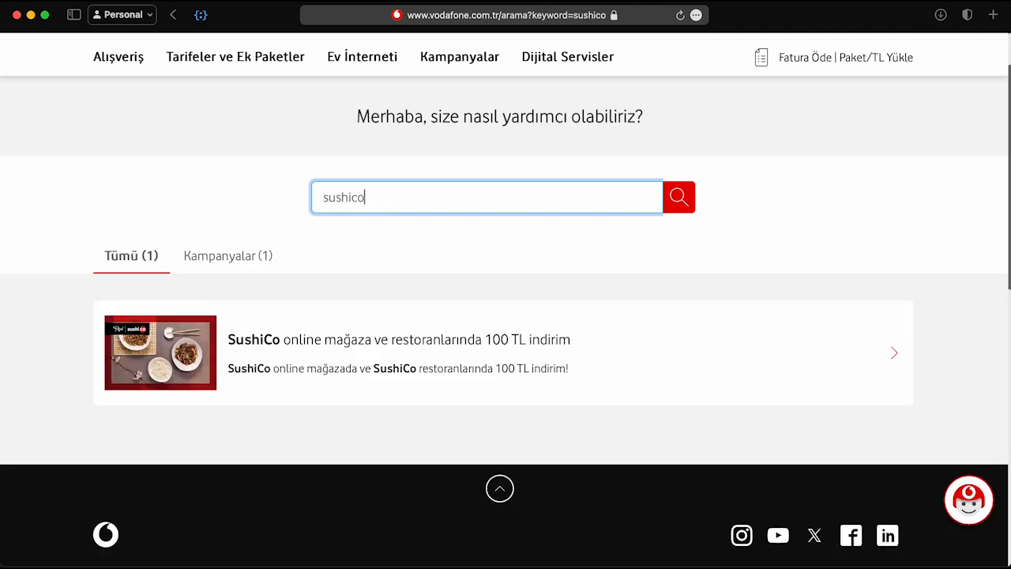
{"action": "key", "text": "super+a"}
{"action": "key", "text": "BackSpace"}
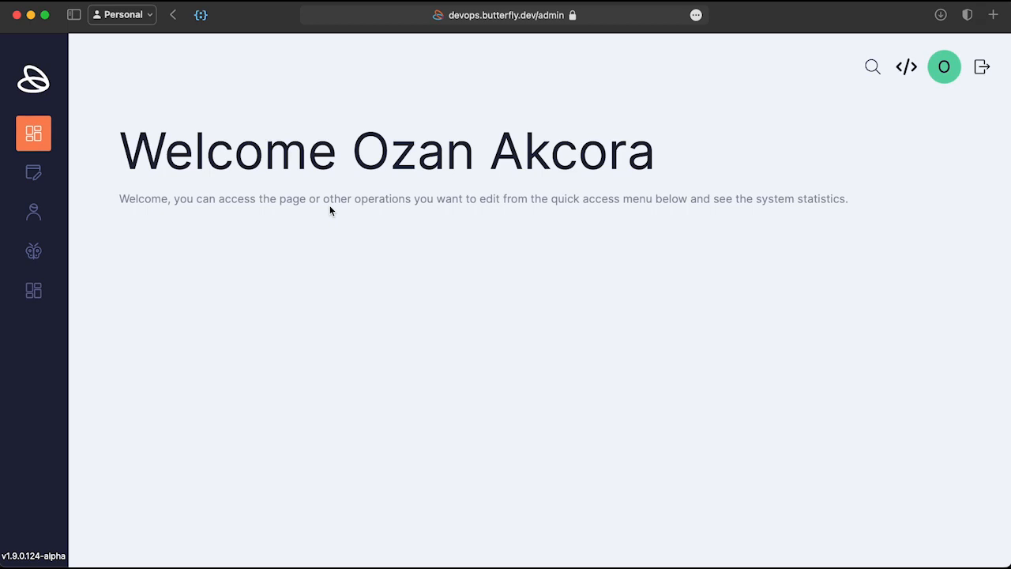
Step: Create a new object named 'Content' with Title and Description fields using the suggested settings
{"action": "left_click", "coordinate": [33, 251]}
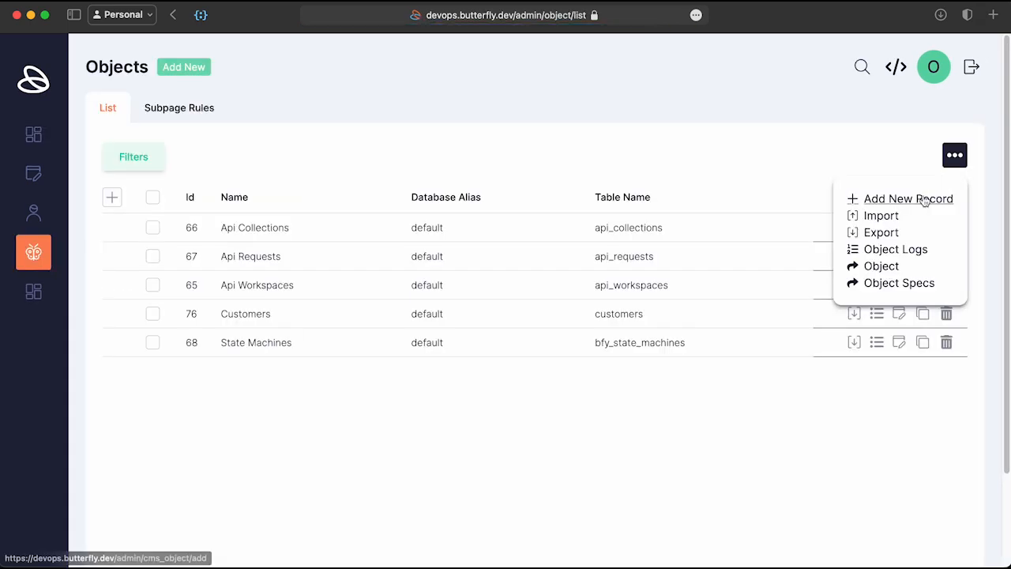
{"action": "left_click", "coordinate": [923, 198]}
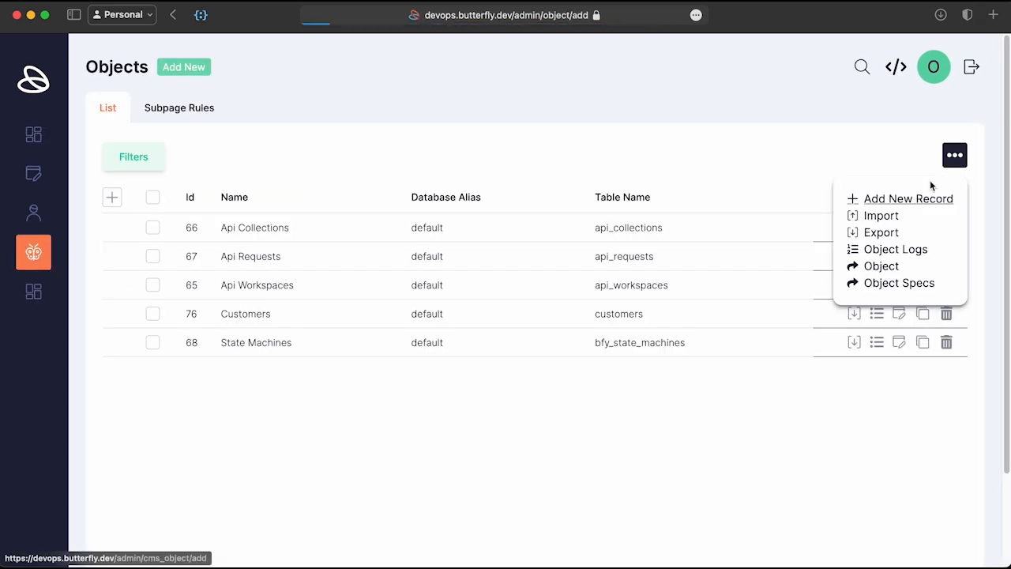
{"action": "type", "text": "Content"}
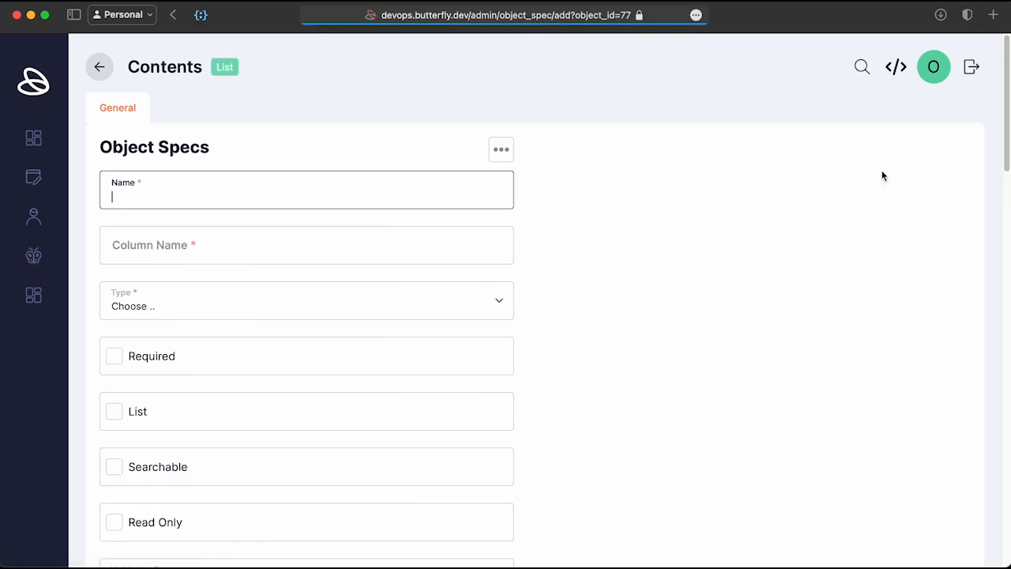
{"action": "type", "text": "Title"}
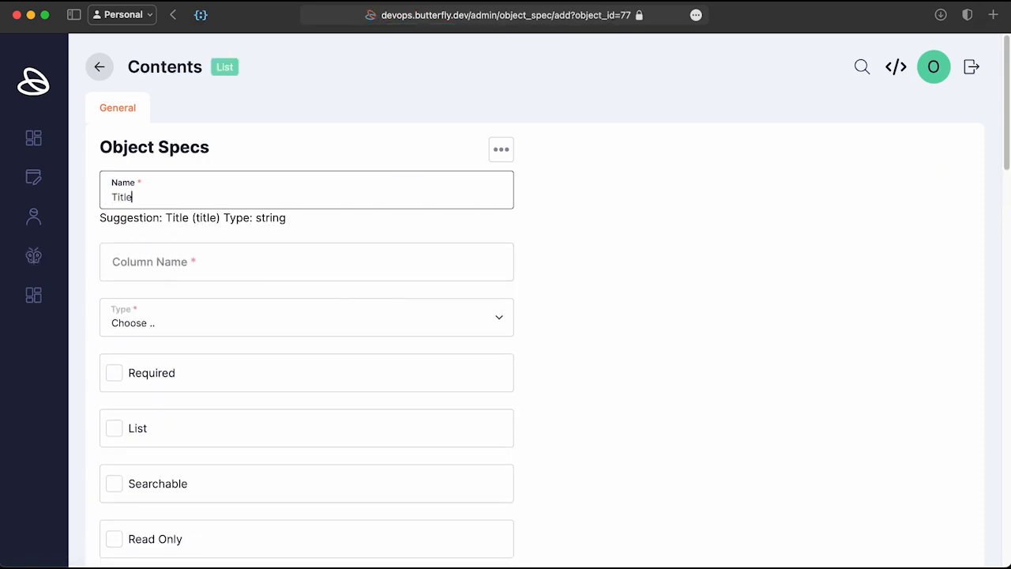
{"action": "key", "text": "Return"}
{"action": "type", "text": "Descrip"}
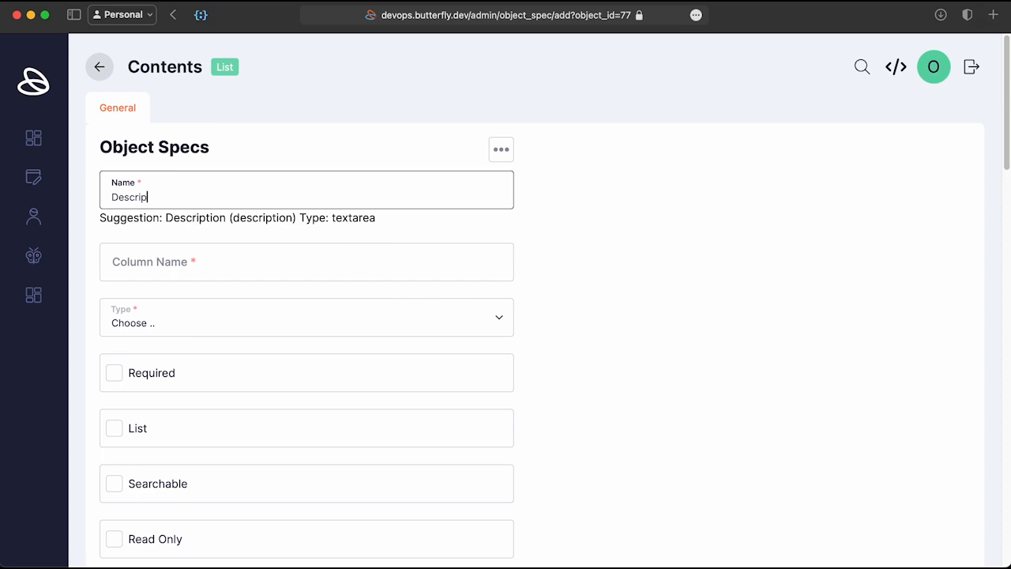
{"action": "type", "text": "tion"}
{"action": "key", "text": "Return"}
Step: Add Content Image, Release Date and Expiry Date fields with the suggested settings and save
{"action": "type", "text": "Conte"}
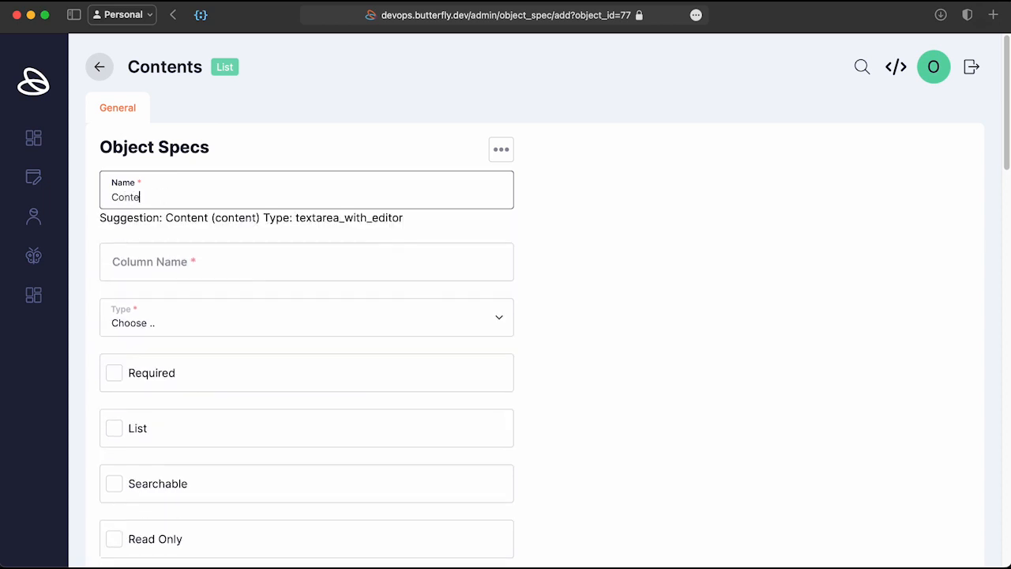
{"action": "type", "text": "nt Image"}
{"action": "key", "text": "Return"}
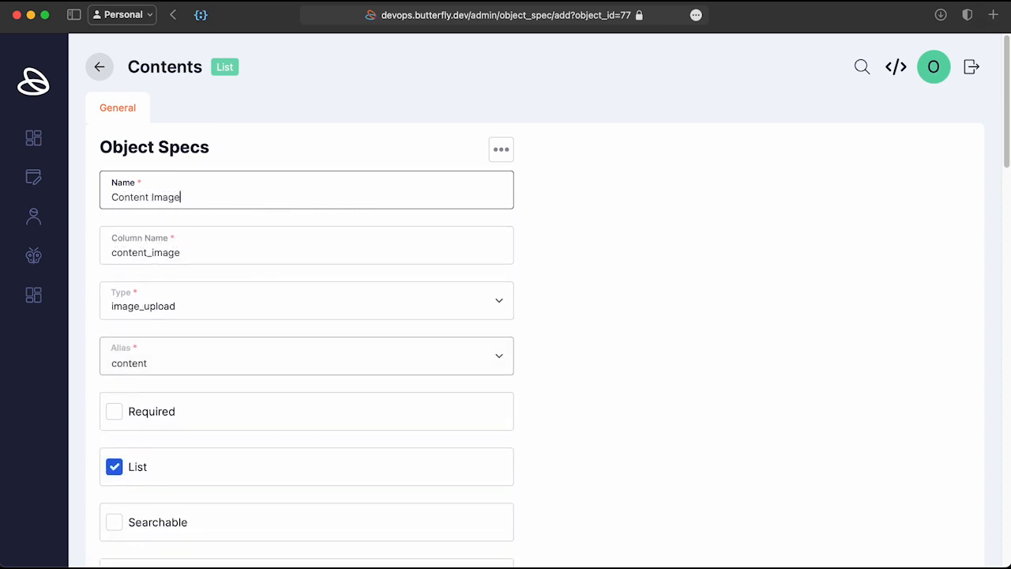
{"action": "key", "text": "Return"}
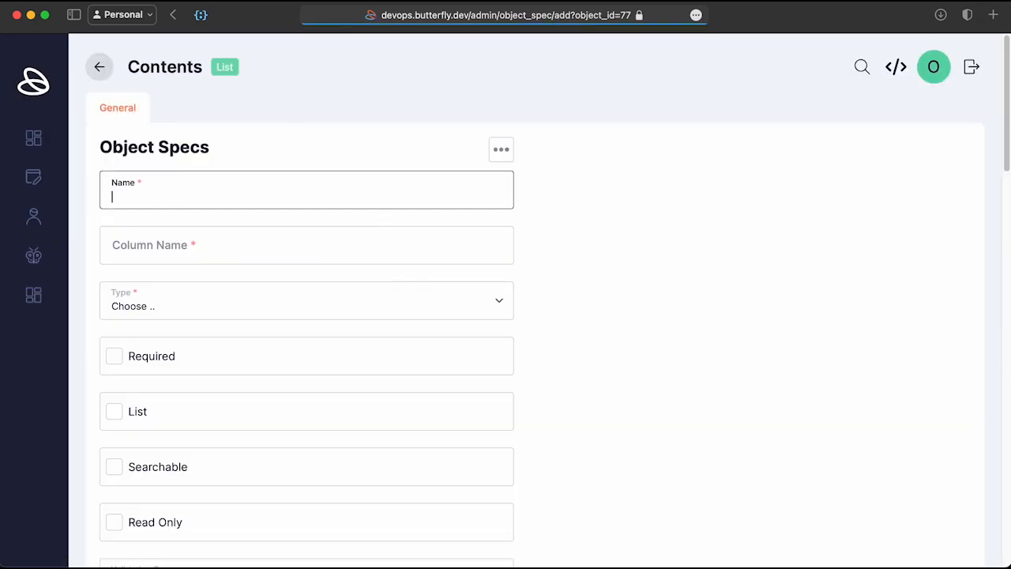
{"action": "type", "text": "Release Date"}
{"action": "key", "text": "Return"}
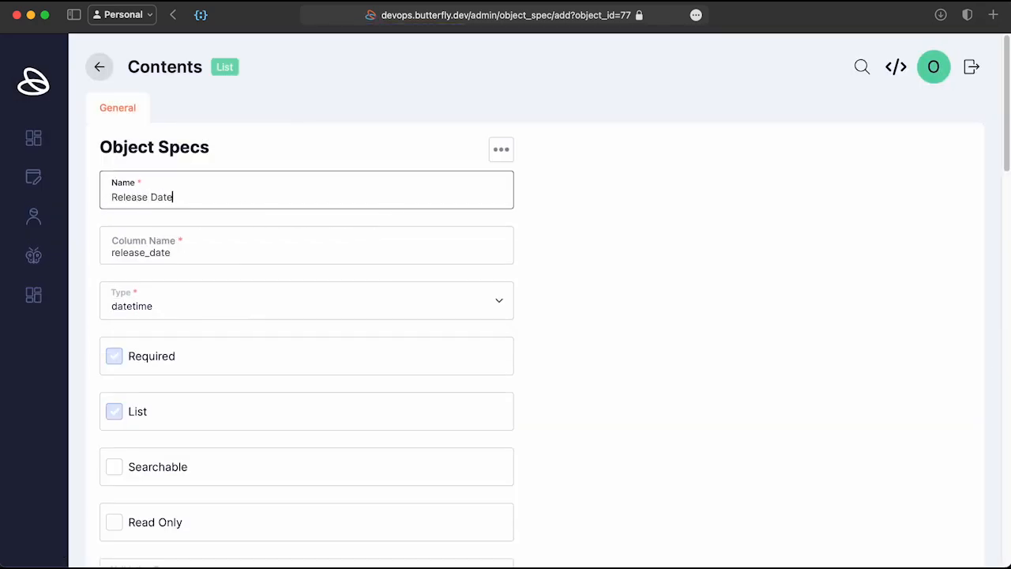
{"action": "key", "text": "Return"}
{"action": "type", "text": "E"}
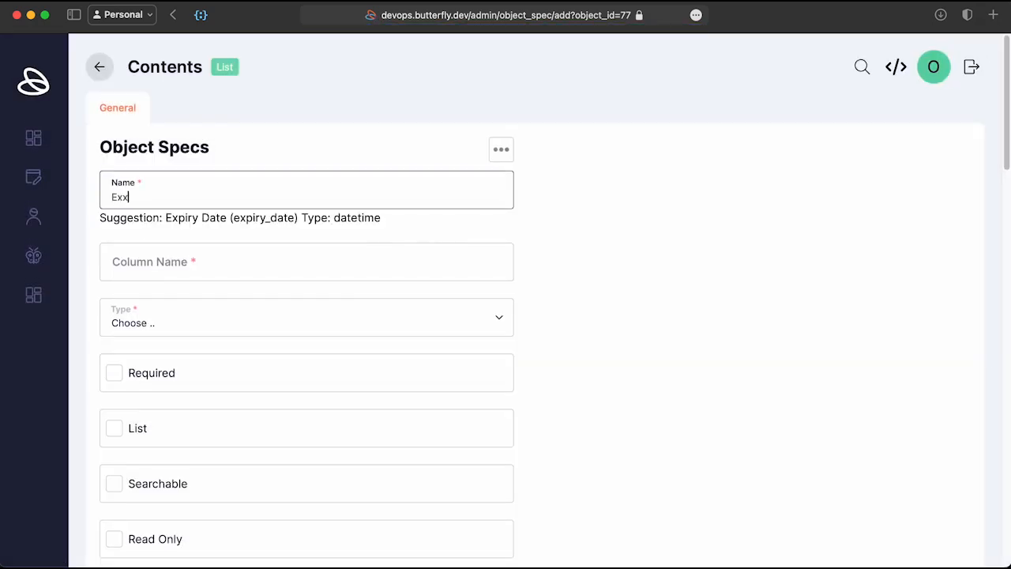
{"action": "type", "text": "xpiry Date"}
{"action": "key", "text": "Return"}
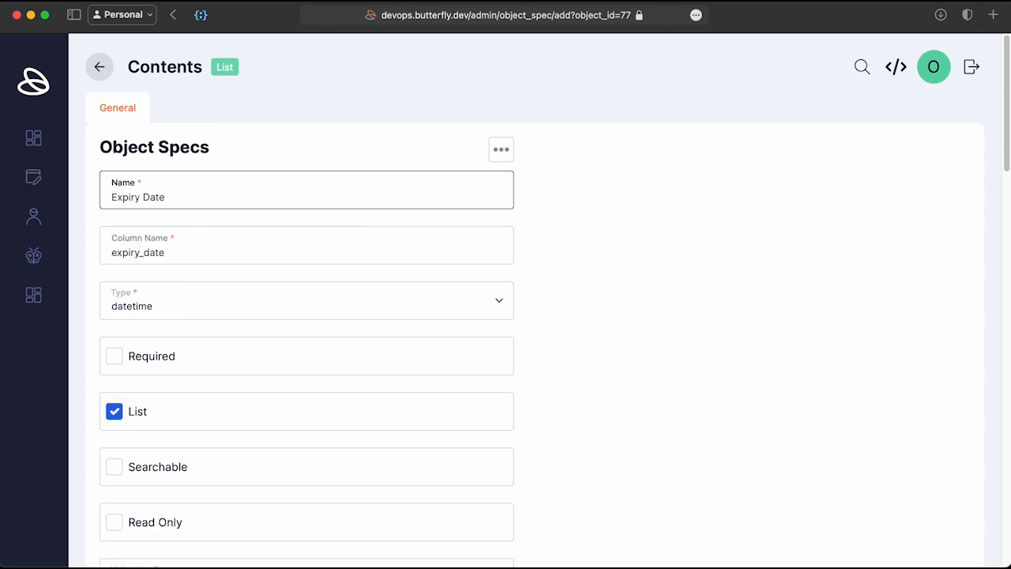
{"action": "left_click", "coordinate": [329, 140]}
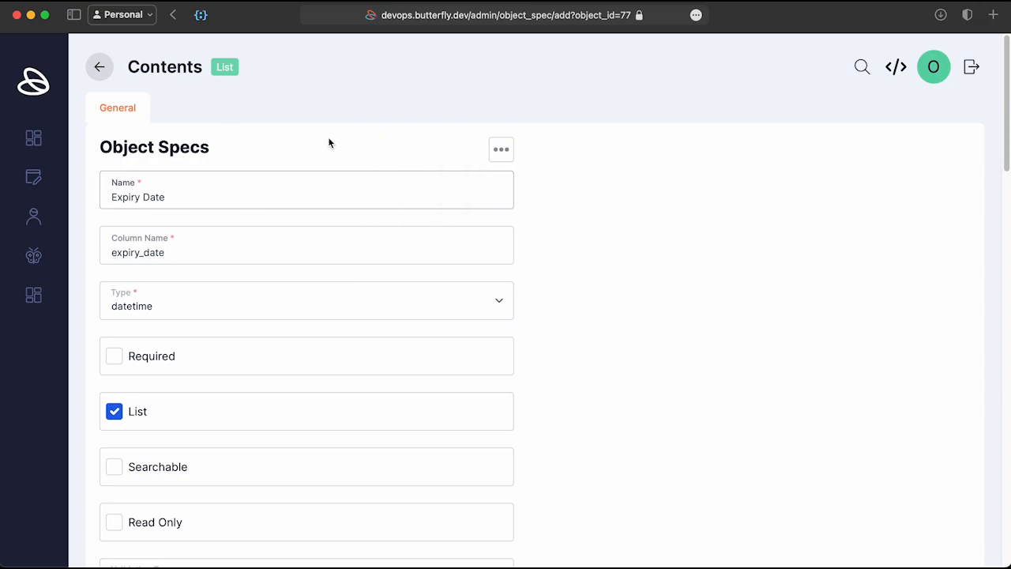
{"action": "key", "text": "super+s"}
Step: Open the Add New content form and look through its fields
{"action": "left_click", "coordinate": [196, 67]}
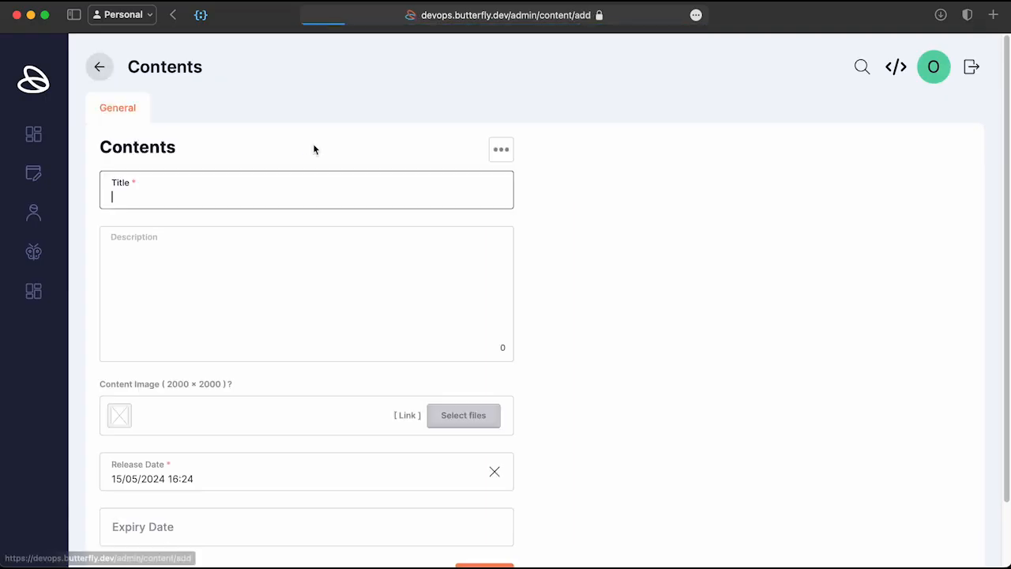
{"action": "scroll", "coordinate": [268, 382], "scroll_direction": "down", "scroll_amount": 2}
{"action": "scroll", "coordinate": [269, 381], "scroll_direction": "up", "scroll_amount": 2}
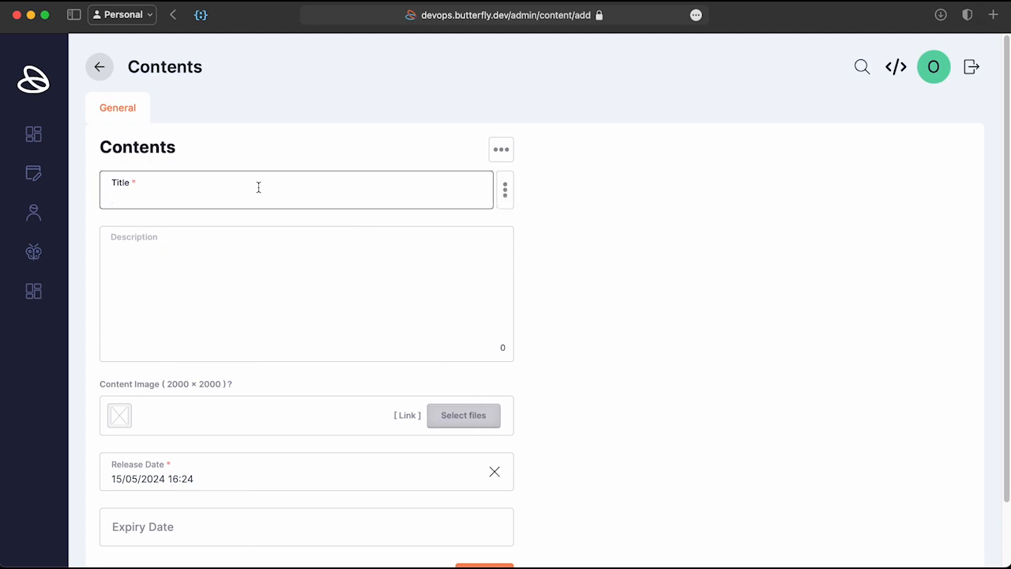
{"action": "key", "text": "Tab"}
{"action": "scroll", "coordinate": [354, 176], "scroll_direction": "down", "scroll_amount": 2}
{"action": "scroll", "coordinate": [135, 449], "scroll_direction": "up", "scroll_amount": 2}
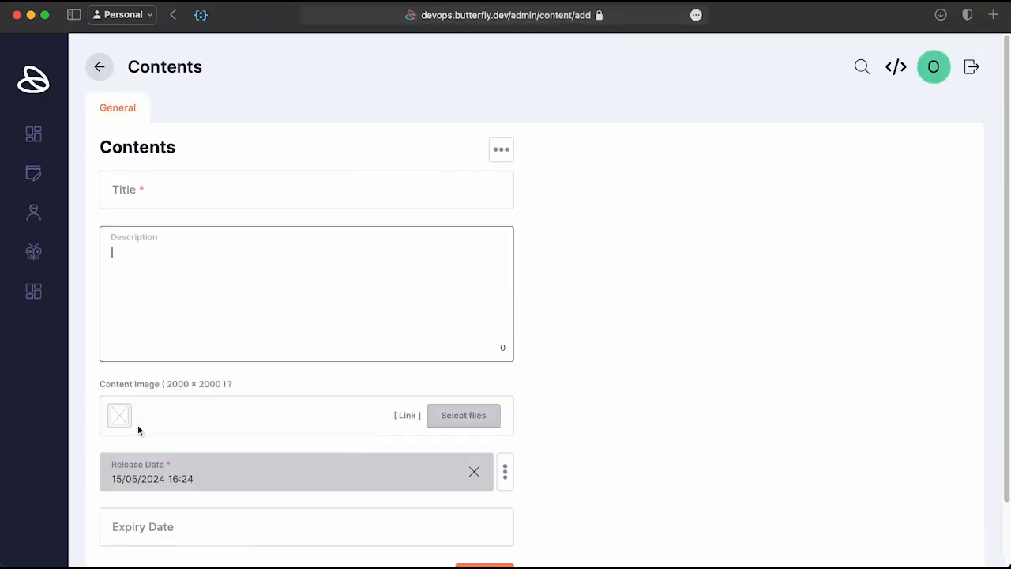
Step: Enable Has Item? on the Contents object, save the settings and close the drawer
{"action": "left_click", "coordinate": [103, 65]}
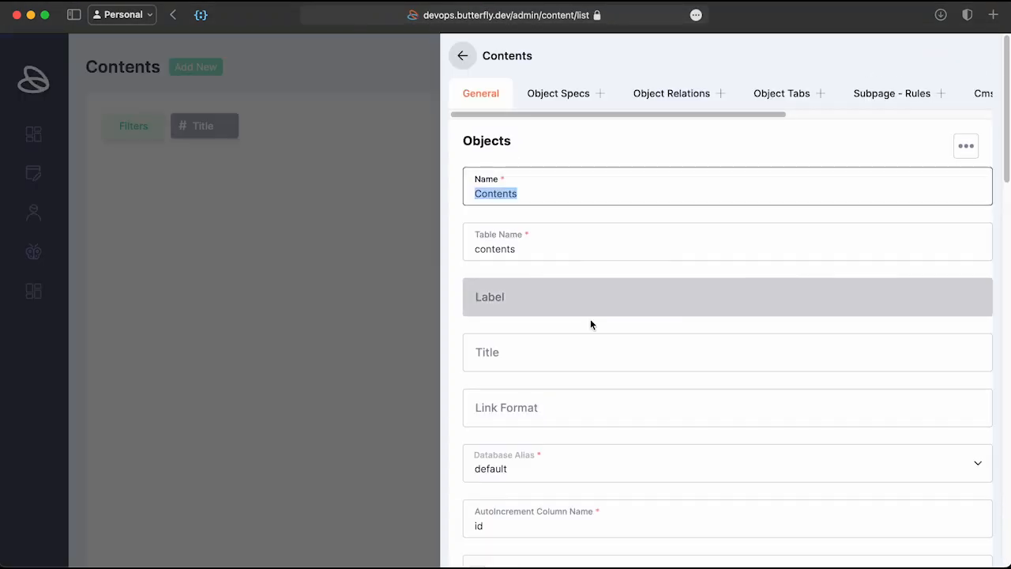
{"action": "scroll", "coordinate": [590, 320], "scroll_direction": "down", "scroll_amount": 10}
{"action": "left_click", "coordinate": [493, 290]}
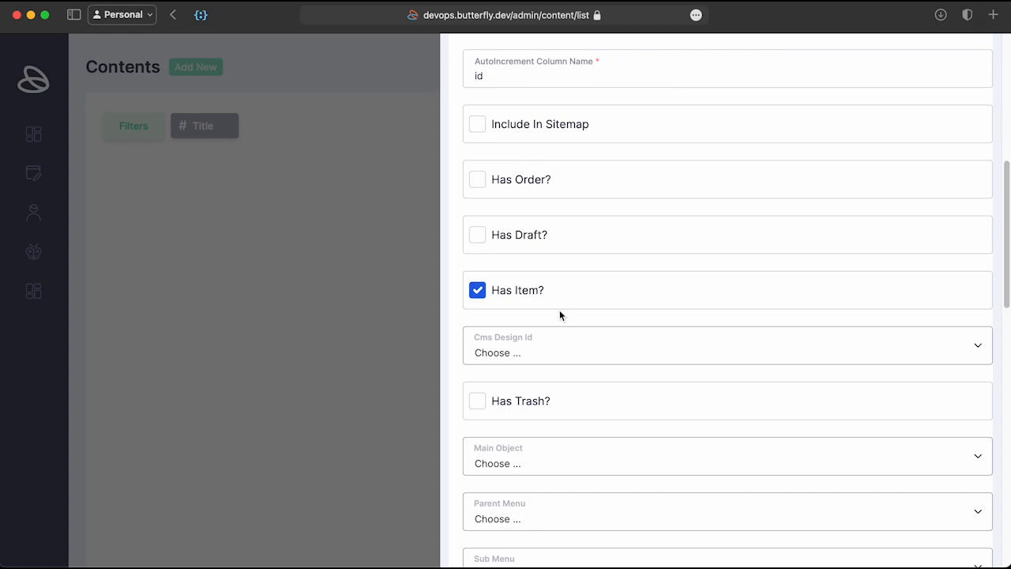
{"action": "scroll", "coordinate": [559, 316], "scroll_direction": "up", "scroll_amount": 6}
{"action": "scroll", "coordinate": [560, 316], "scroll_direction": "down", "scroll_amount": 8}
{"action": "key", "text": "super+s"}
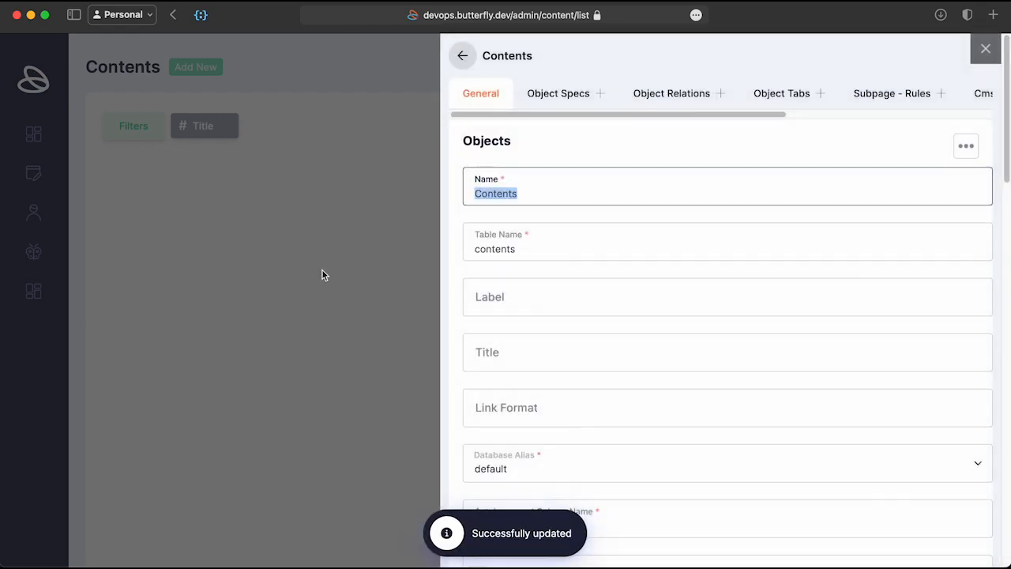
{"action": "left_click", "coordinate": [322, 275]}
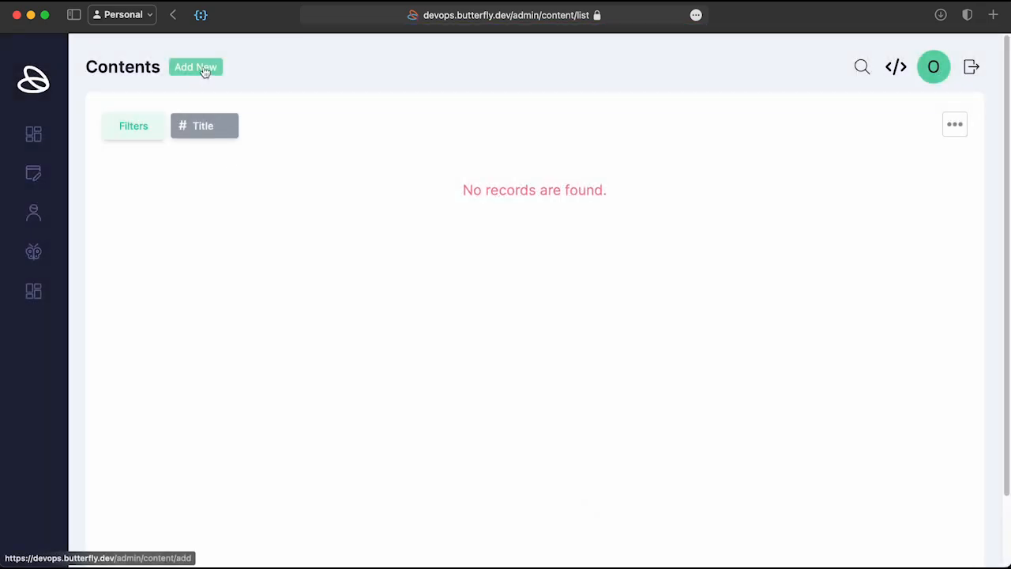
Step: Create and save the 'Content - 01' entry with description 'Description', an image and a 17/05/2024 12:00 expiry
{"action": "left_click", "coordinate": [204, 71]}
{"action": "type", "text": "Content"}
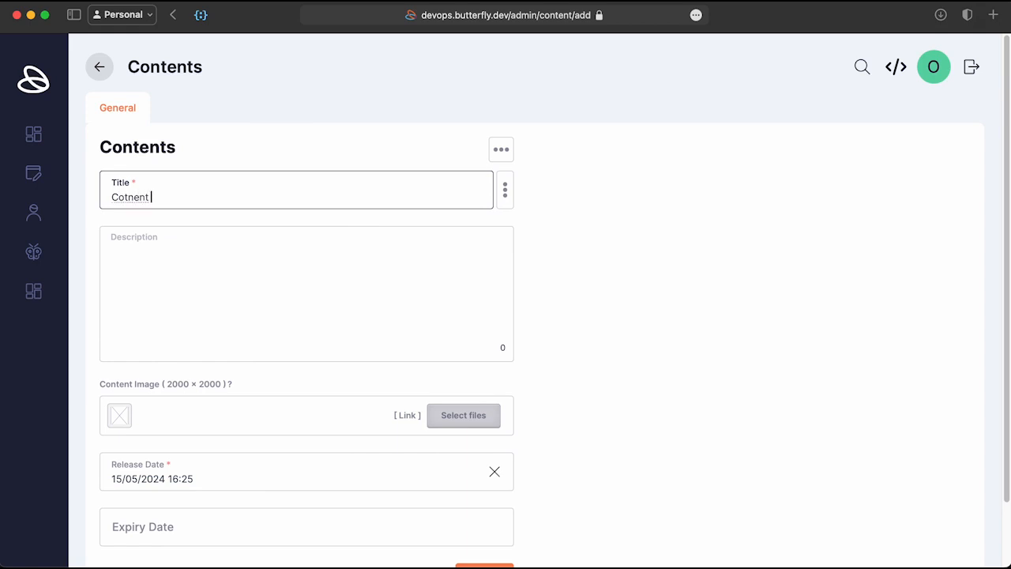
{"action": "type", "text": " - 01"}
{"action": "key", "text": "Tab"}
{"action": "type", "text": "Description"}
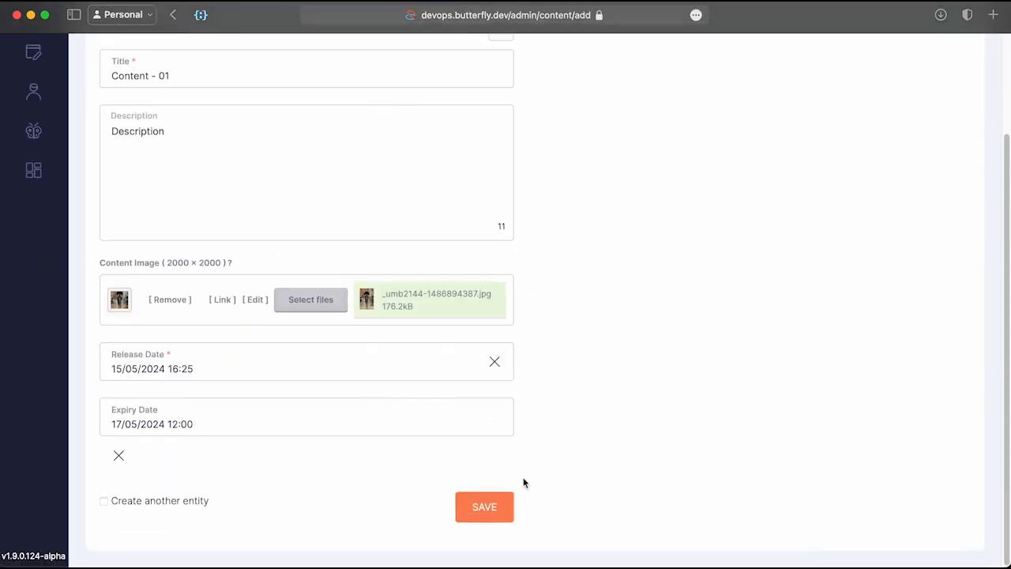
{"action": "left_click", "coordinate": [493, 509]}
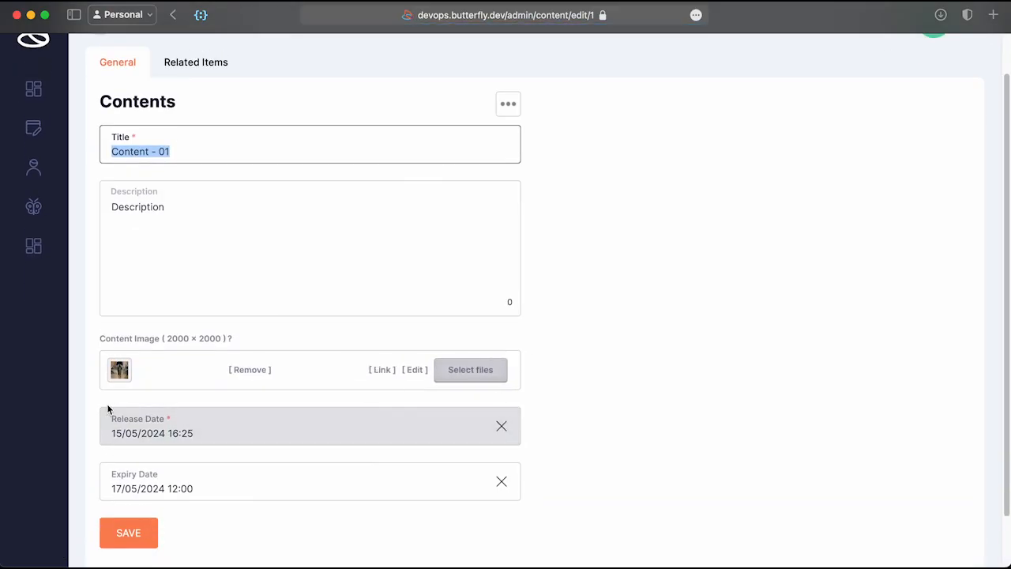
{"action": "left_click_drag", "start_coordinate": [106, 404], "coordinate": [146, 423]}
{"action": "left_click", "coordinate": [650, 419]}
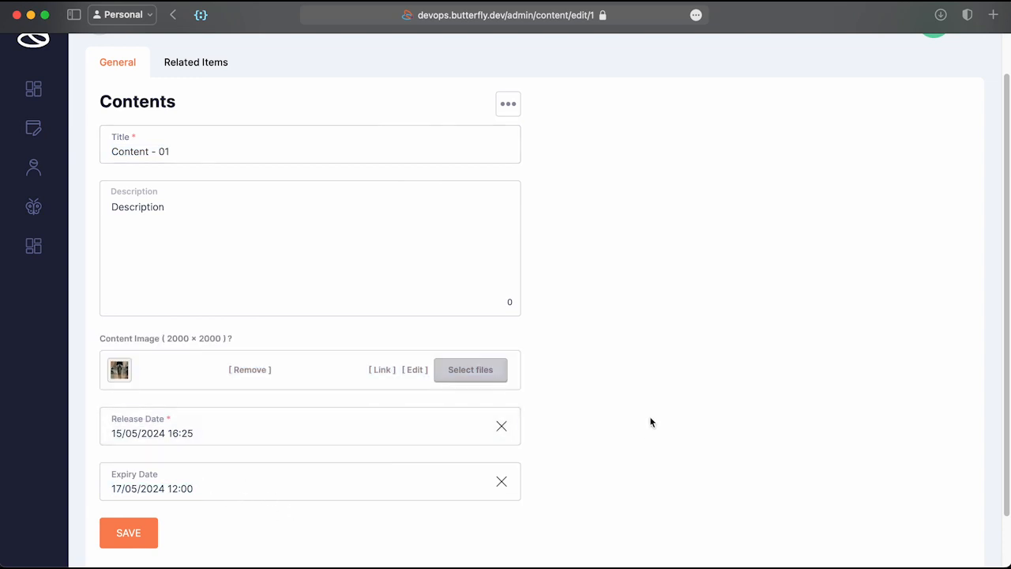
{"action": "scroll", "coordinate": [650, 414], "scroll_direction": "up", "scroll_amount": 2}
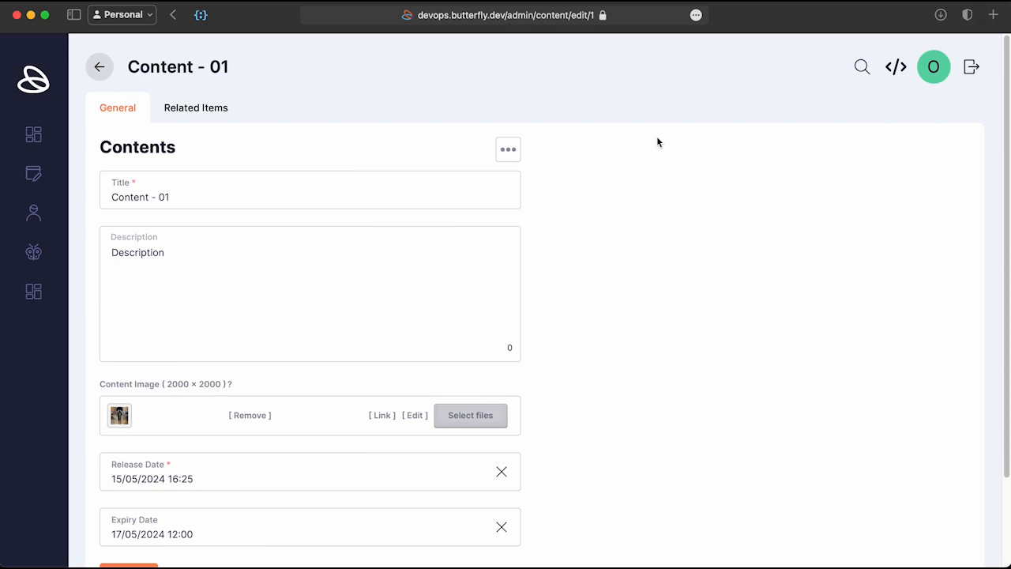
Step: Open Content - 01's elasticSearch document, inspect the _source and data JSON fields, then return to the edit tab
{"action": "left_click", "coordinate": [895, 66]}
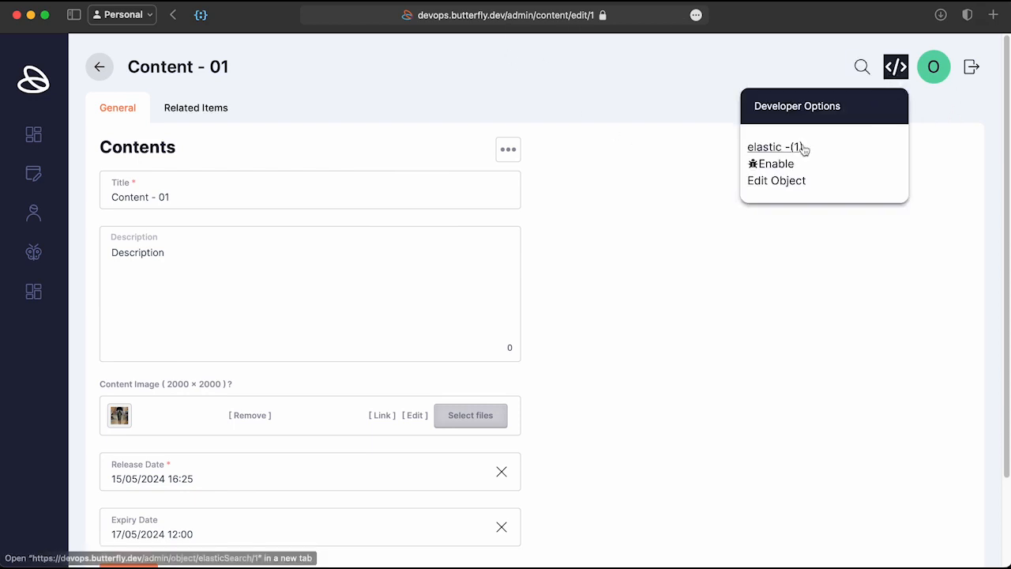
{"action": "left_click", "coordinate": [766, 150]}
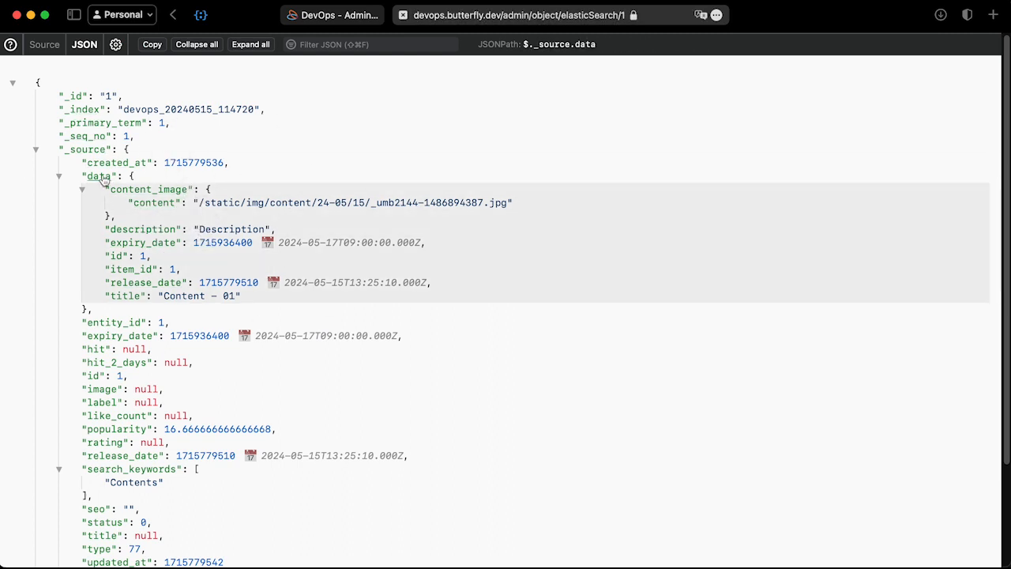
{"action": "left_click", "coordinate": [99, 176]}
{"action": "left_click", "coordinate": [87, 149]}
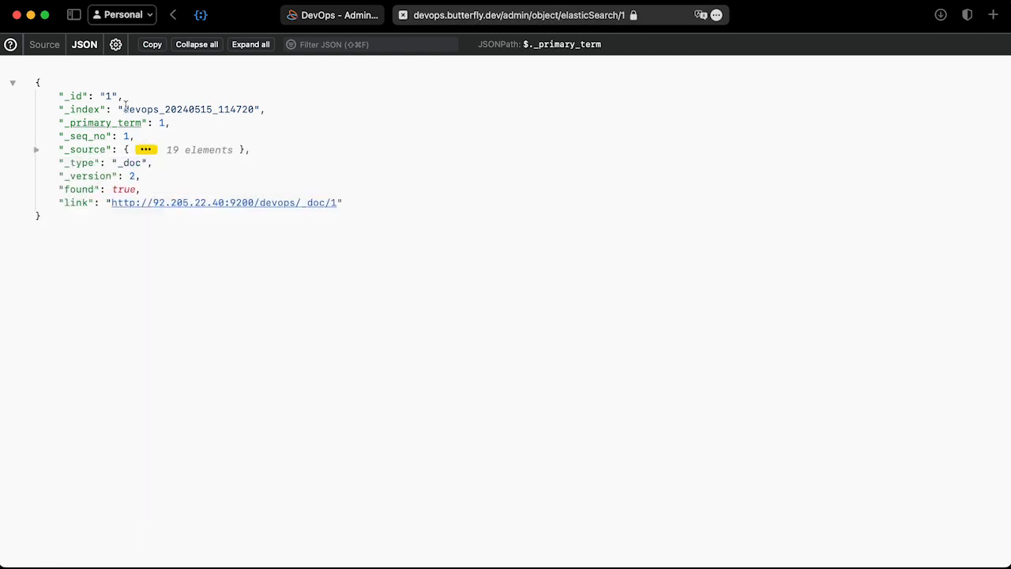
{"action": "left_click", "coordinate": [87, 149]}
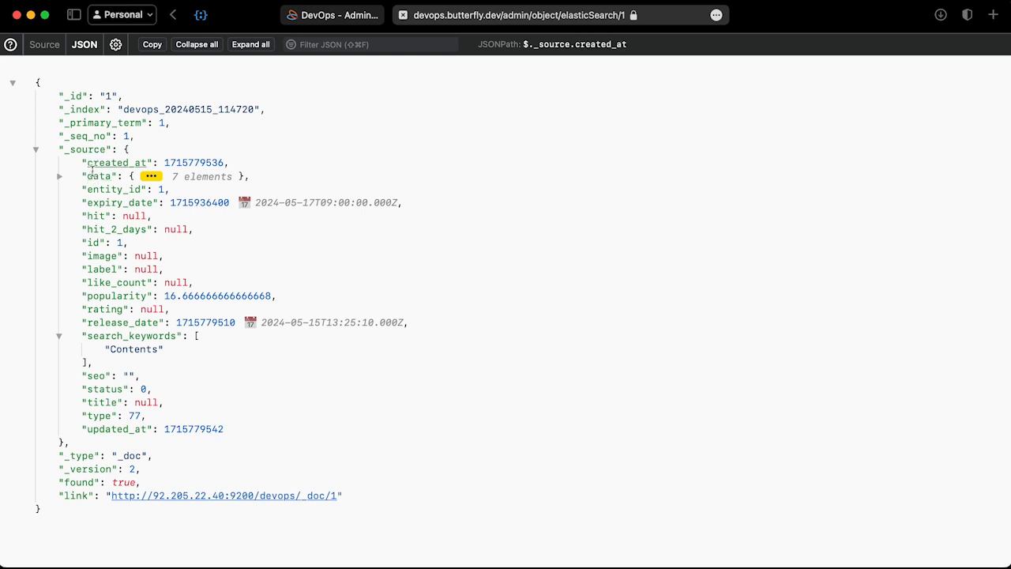
{"action": "left_click_drag", "start_coordinate": [84, 190], "coordinate": [280, 423]}
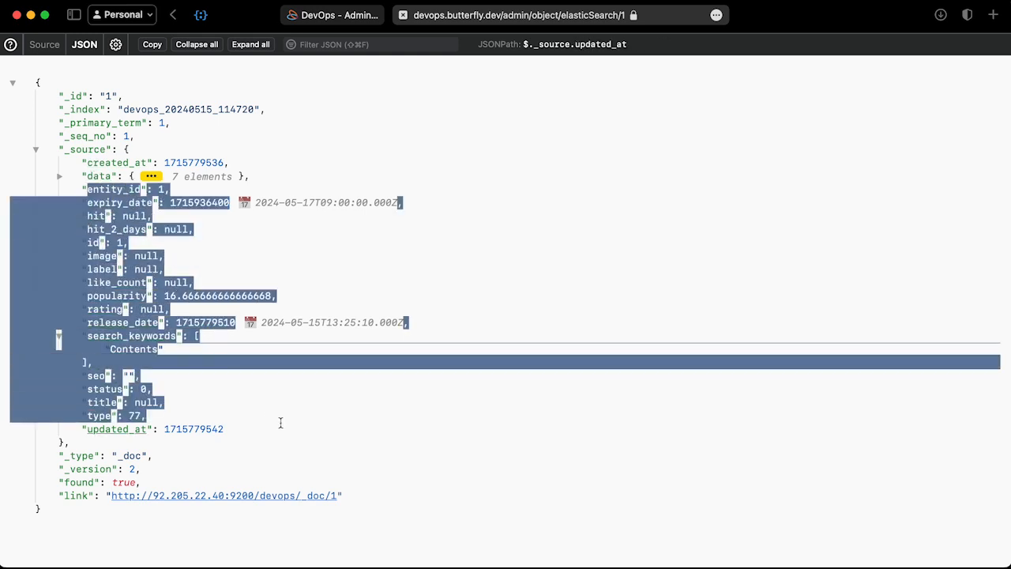
{"action": "left_click", "coordinate": [280, 423]}
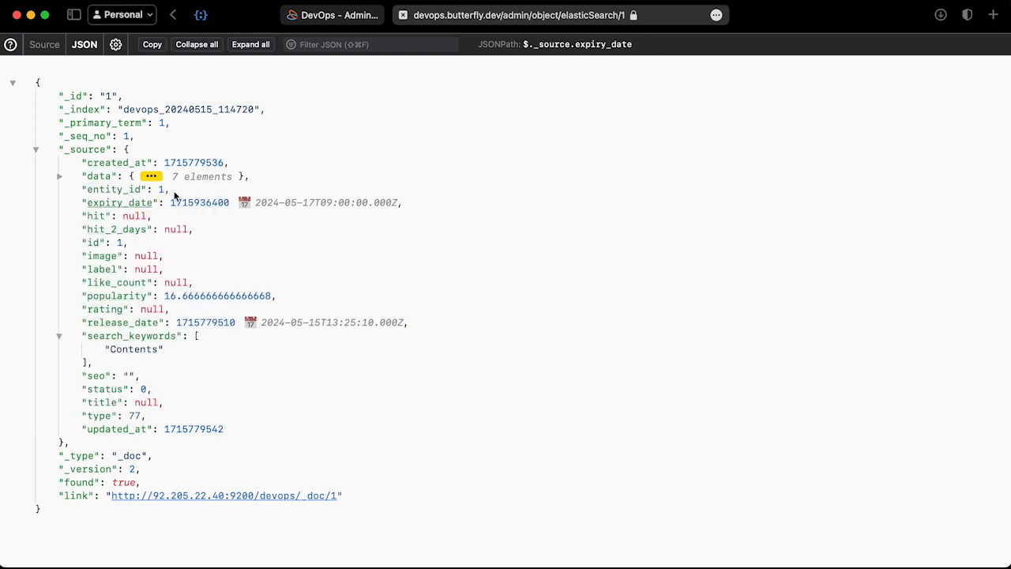
{"action": "left_click", "coordinate": [99, 178]}
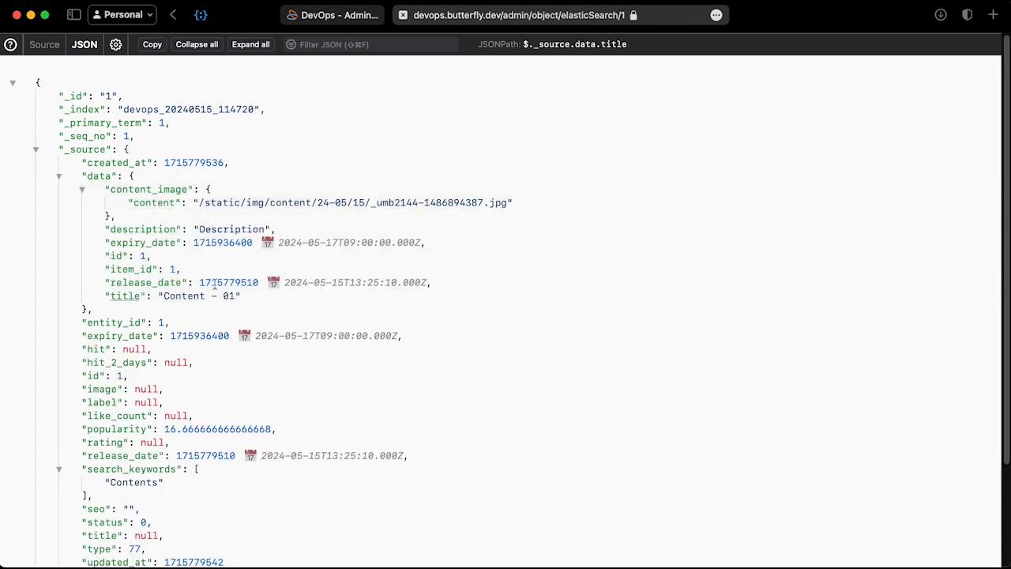
{"action": "left_click", "coordinate": [101, 177]}
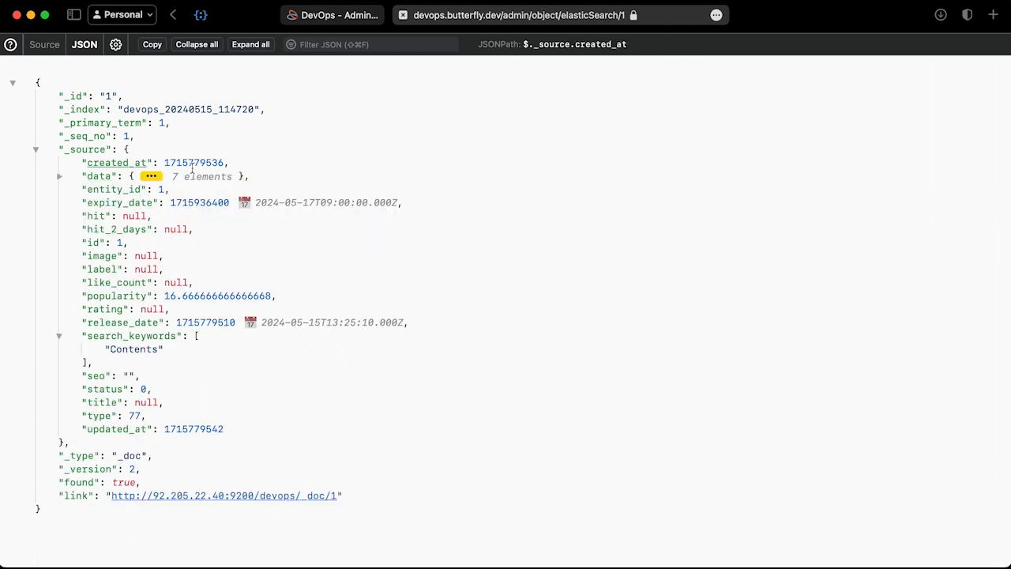
{"action": "left_click", "coordinate": [99, 176]}
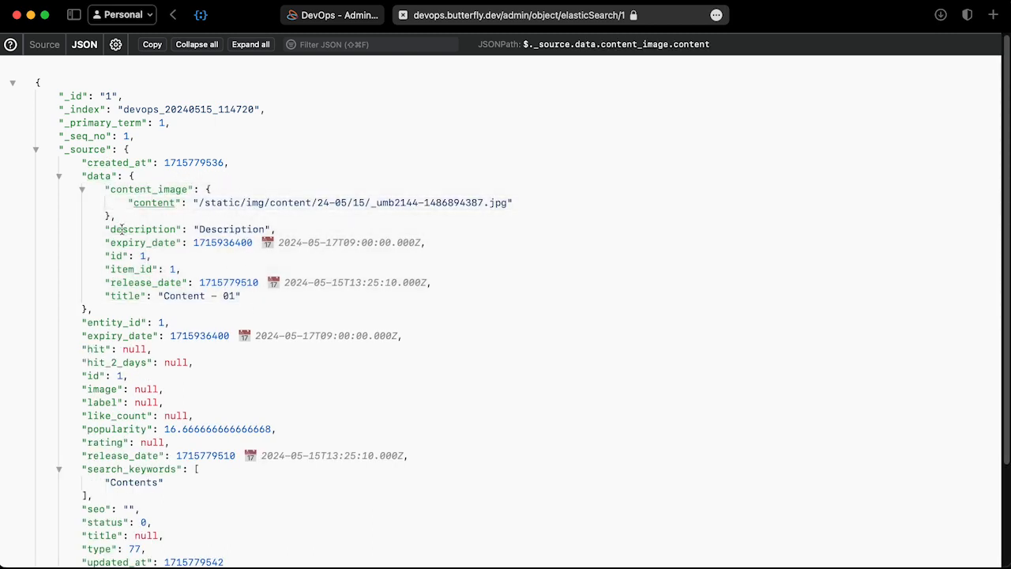
{"action": "left_click", "coordinate": [338, 15]}
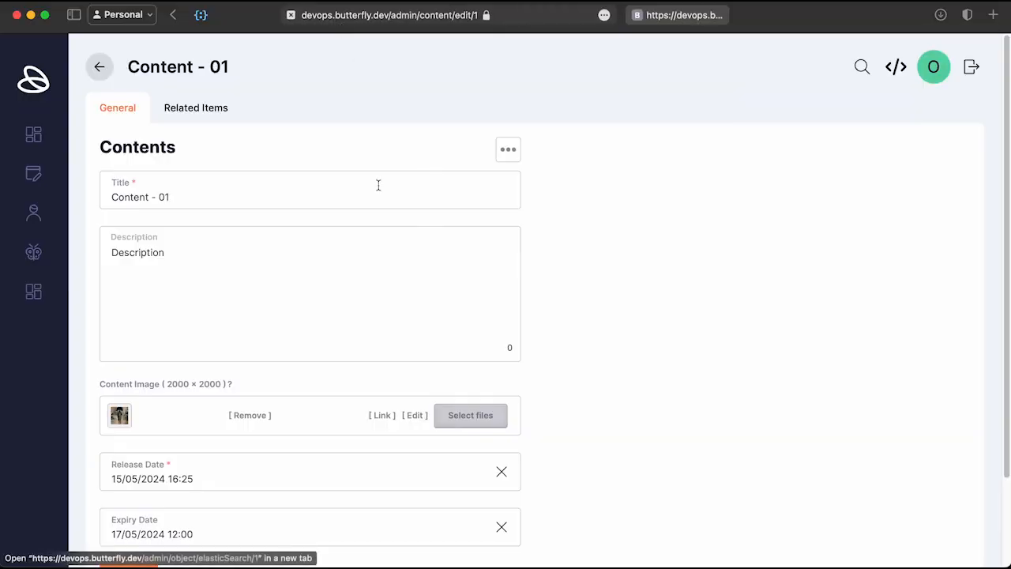
Step: Go back to the Contents list and open Content Pools through the admin quick search
{"action": "right_click", "coordinate": [556, 286]}
{"action": "left_click", "coordinate": [534, 278]}
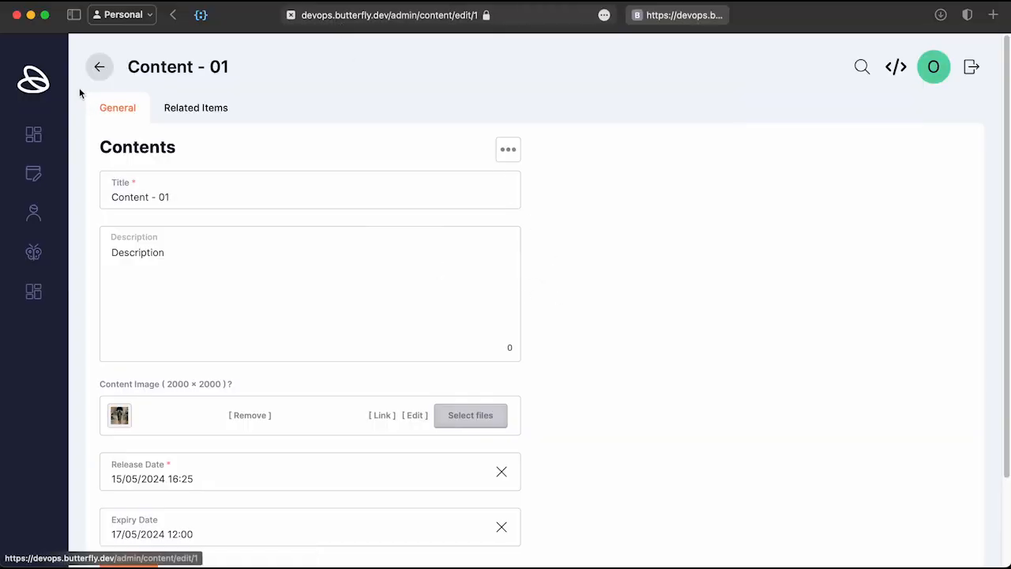
{"action": "left_click", "coordinate": [99, 68]}
{"action": "right_click", "coordinate": [319, 327]}
{"action": "left_click", "coordinate": [338, 322]}
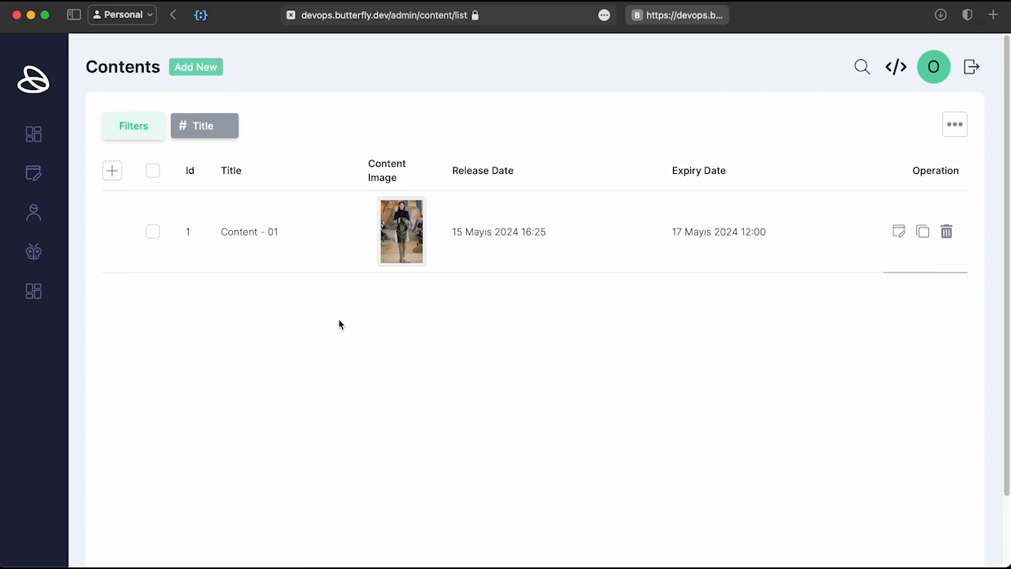
{"action": "key", "text": "super+k"}
{"action": "type", "text": "content pools"}
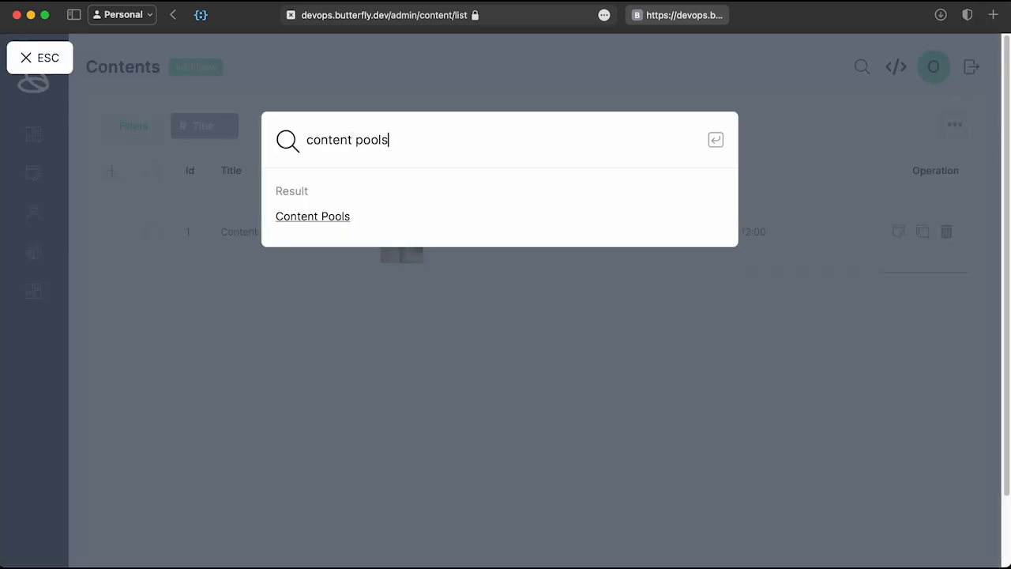
{"action": "key", "text": "Return"}
Step: Start an advanced pool titled 'Latest Content' with the name 'Latest Contents'
{"action": "left_click", "coordinate": [150, 196]}
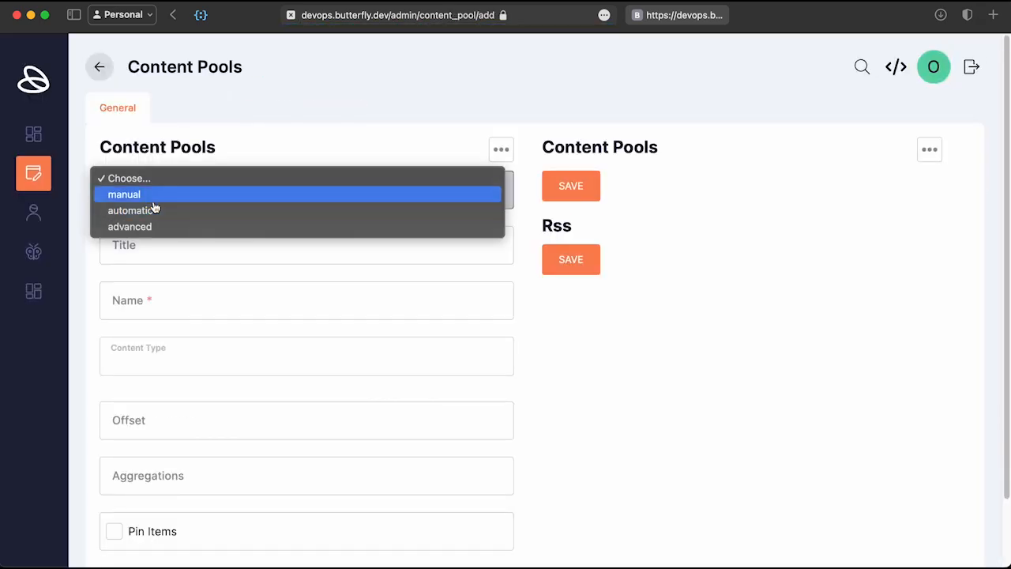
{"action": "left_click", "coordinate": [153, 226]}
{"action": "left_click", "coordinate": [169, 187]}
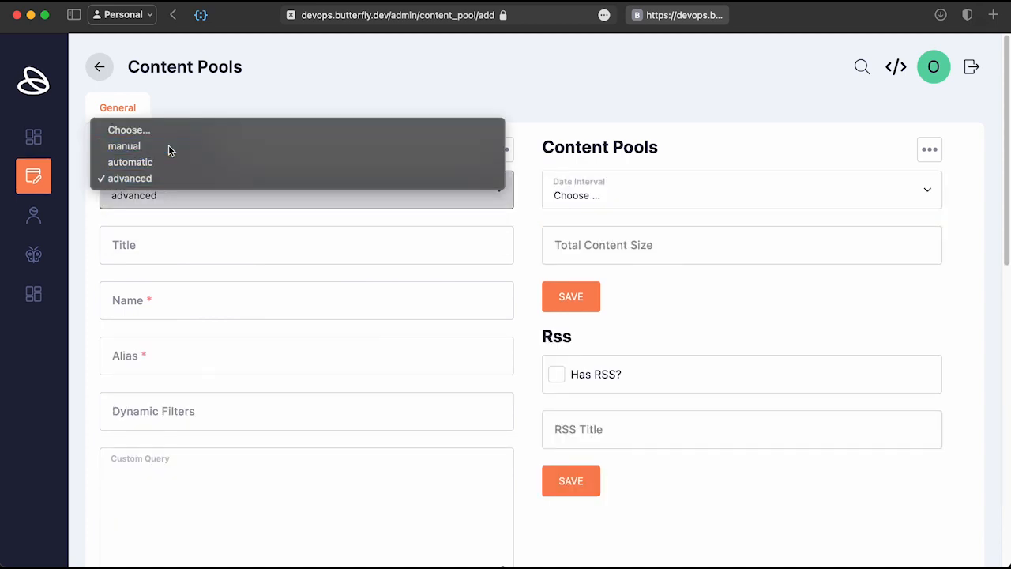
{"action": "left_click", "coordinate": [168, 146]}
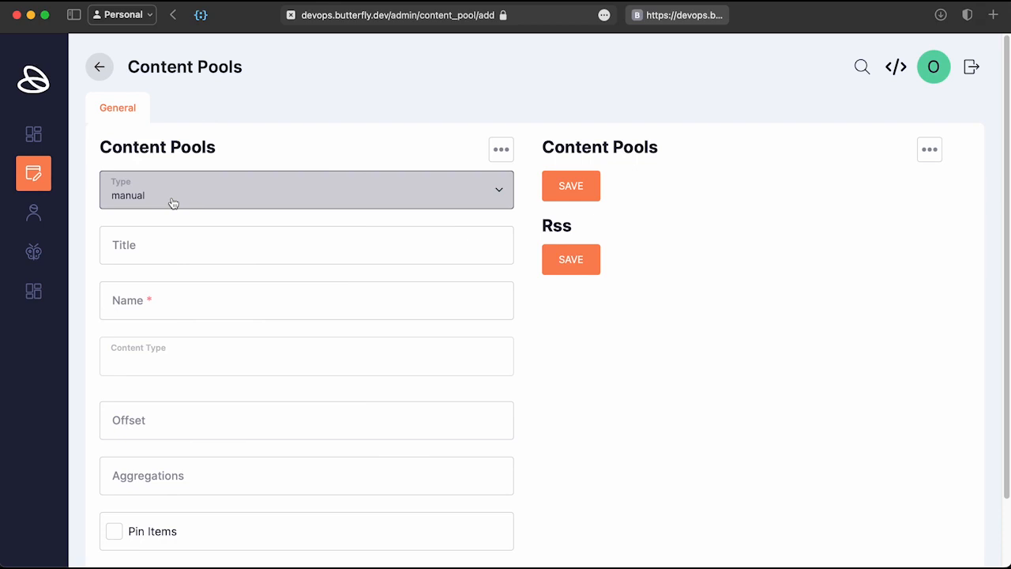
{"action": "left_click", "coordinate": [173, 204]}
{"action": "left_click", "coordinate": [163, 210]}
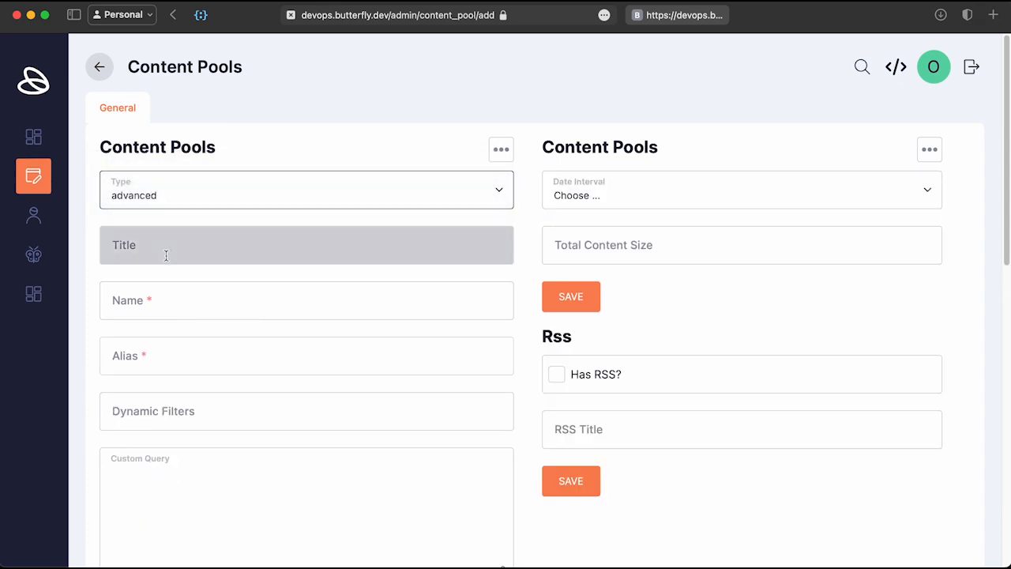
{"action": "left_click", "coordinate": [320, 249]}
{"action": "type", "text": "Latest Content"}
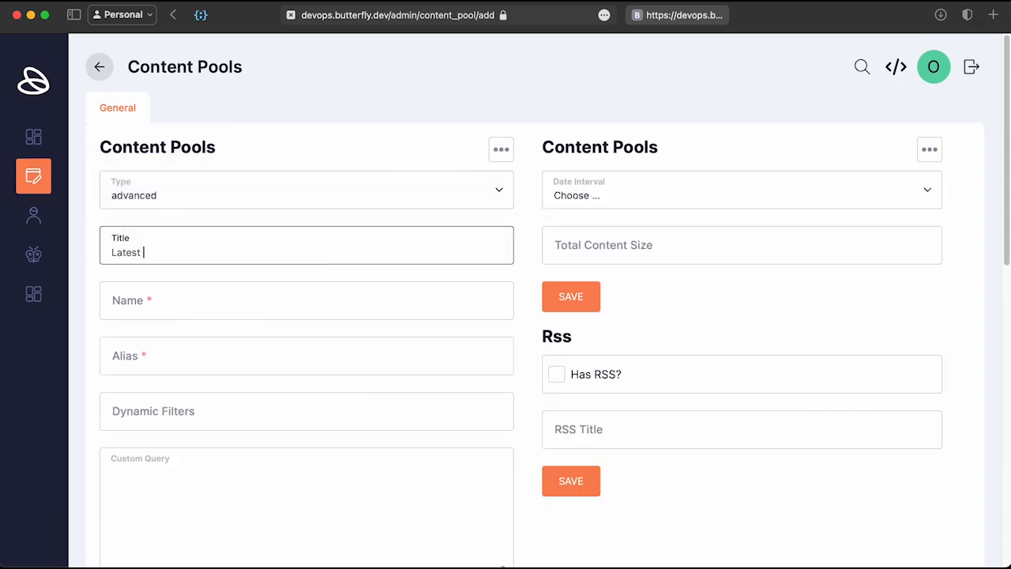
{"action": "left_click", "coordinate": [216, 305]}
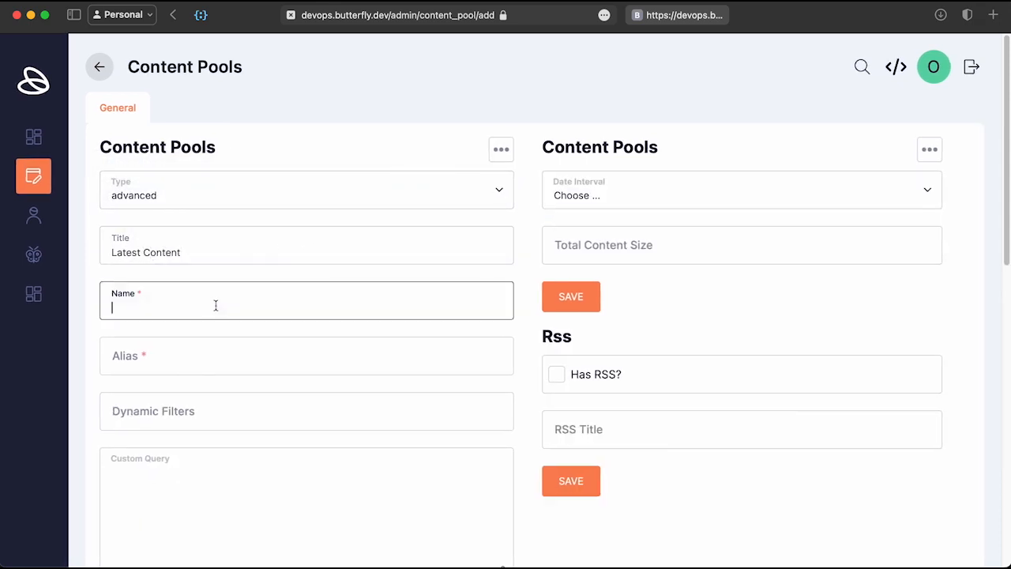
{"action": "type", "text": "Latest Contents"}
Step: Set dynamic filters to %, sort by release_date descending, choose Contents as content type, and save
{"action": "scroll", "coordinate": [287, 235], "scroll_direction": "down", "scroll_amount": 5}
{"action": "left_click", "coordinate": [287, 235]}
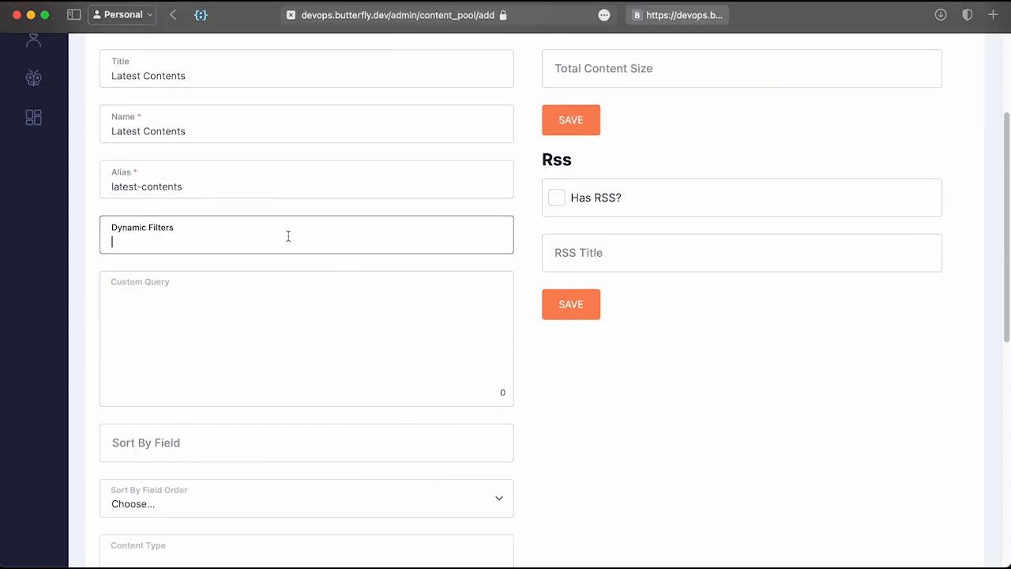
{"action": "type", "text": "%"}
{"action": "type", "text": "release_date"}
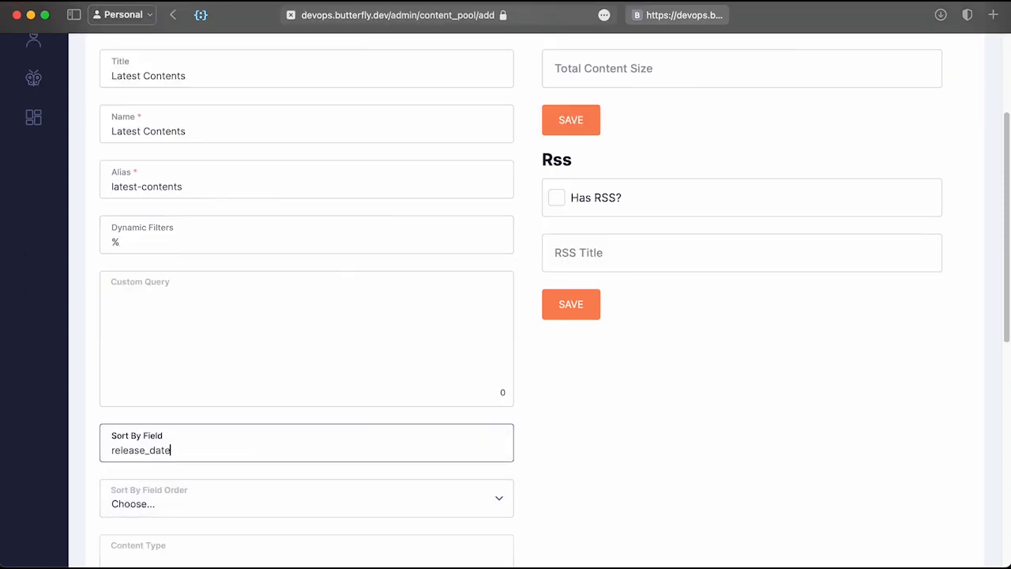
{"action": "scroll", "coordinate": [256, 454], "scroll_direction": "down", "scroll_amount": 2}
{"action": "left_click", "coordinate": [158, 415]}
{"action": "left_click", "coordinate": [134, 435]}
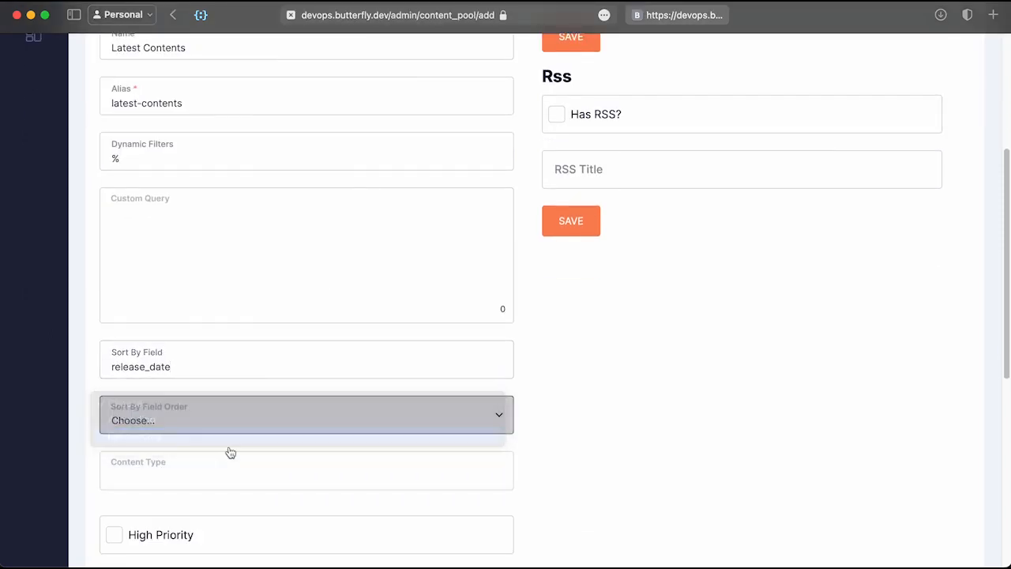
{"action": "scroll", "coordinate": [228, 451], "scroll_direction": "down", "scroll_amount": 1}
{"action": "left_click", "coordinate": [292, 440]}
{"action": "type", "text": "contnet"}
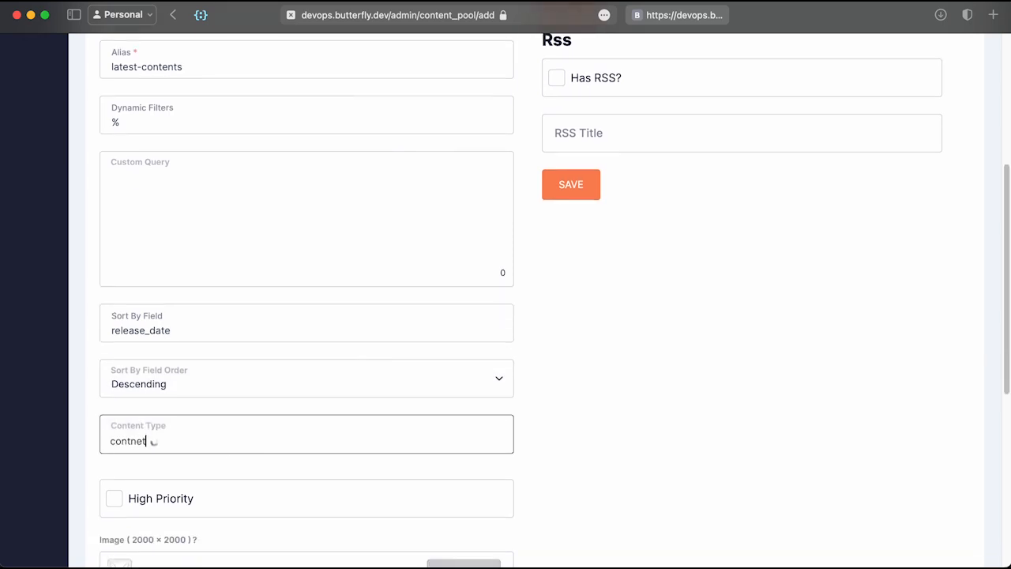
{"action": "key", "text": "BackSpace"}
{"action": "key", "text": "BackSpace"}
{"action": "key", "text": "BackSpace"}
{"action": "type", "text": "ent"}
{"action": "key", "text": "Down"}
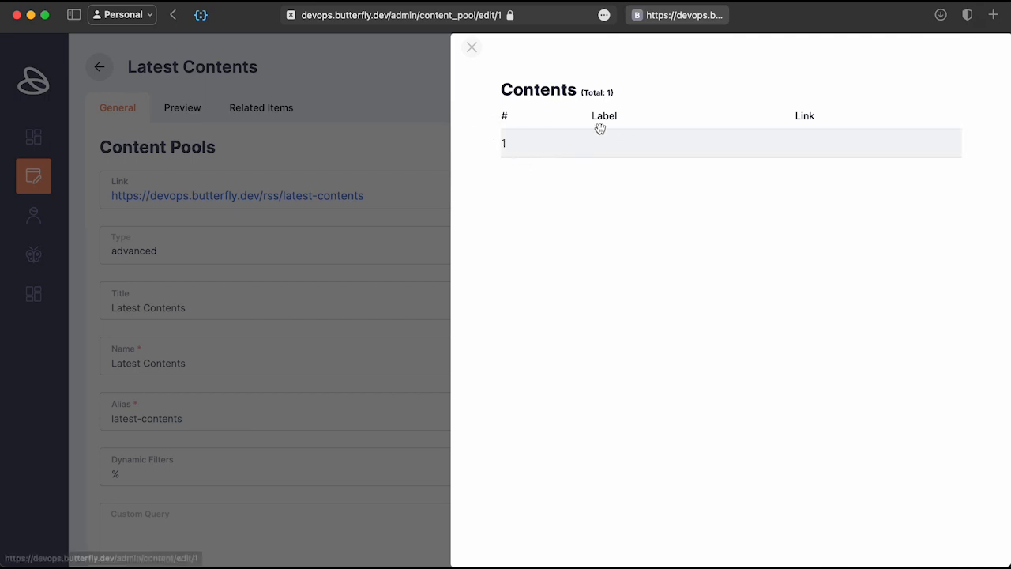
Step: Open the Content - 01 entry from the pool preview
{"action": "left_click", "coordinate": [515, 154]}
{"action": "right_click", "coordinate": [683, 203]}
{"action": "left_click", "coordinate": [572, 193]}
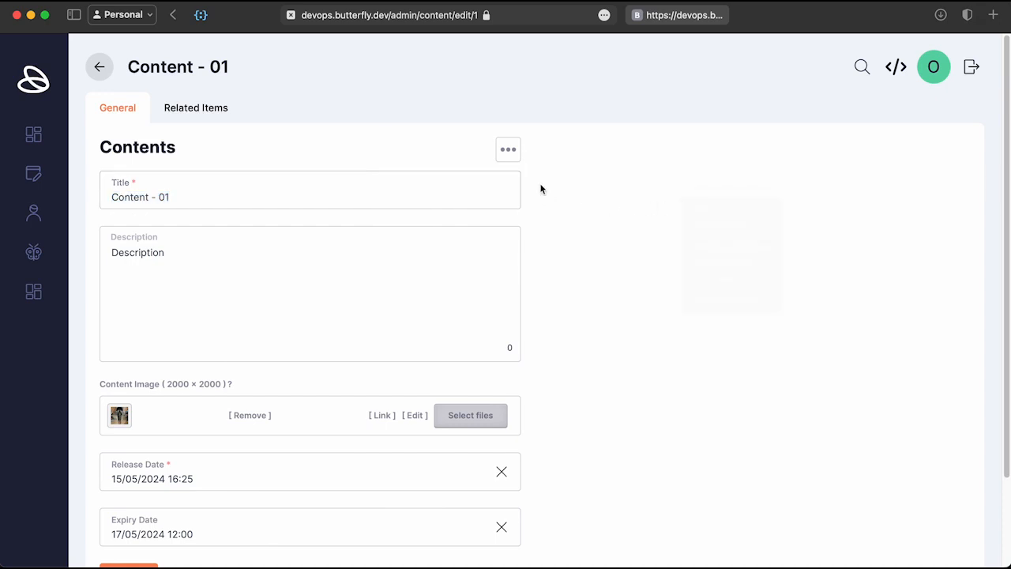
Step: Set the Contents object Label to %title% and Title to %description%, save, and go back
{"action": "left_click", "coordinate": [173, 71]}
{"action": "left_click", "coordinate": [512, 294]}
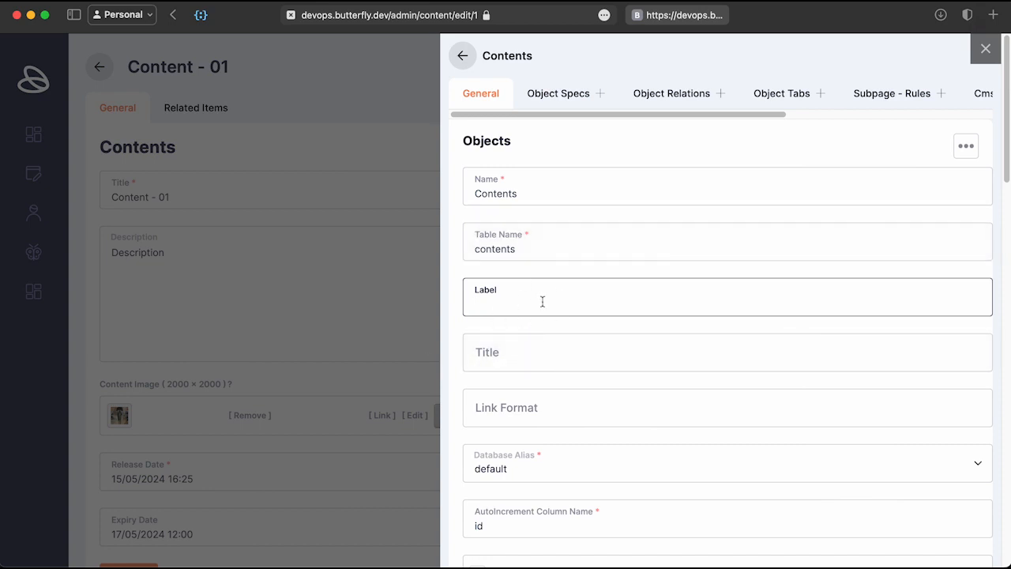
{"action": "type", "text": "%title%"}
{"action": "left_click", "coordinate": [592, 364]}
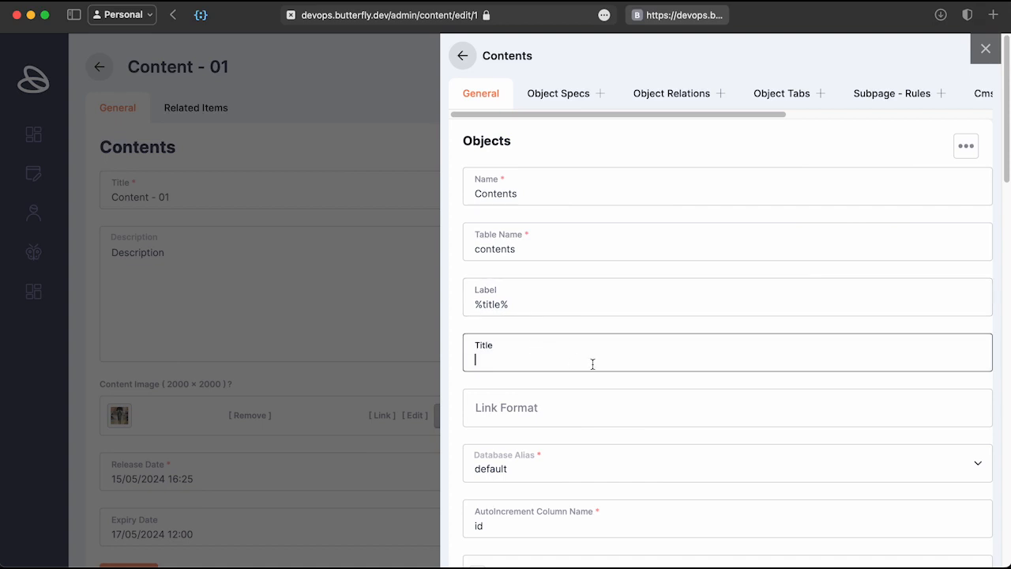
{"action": "type", "text": "%descriopt"}
{"action": "key", "text": "BackSpace"}
{"action": "key", "text": "BackSpace"}
{"action": "key", "text": "BackSpace"}
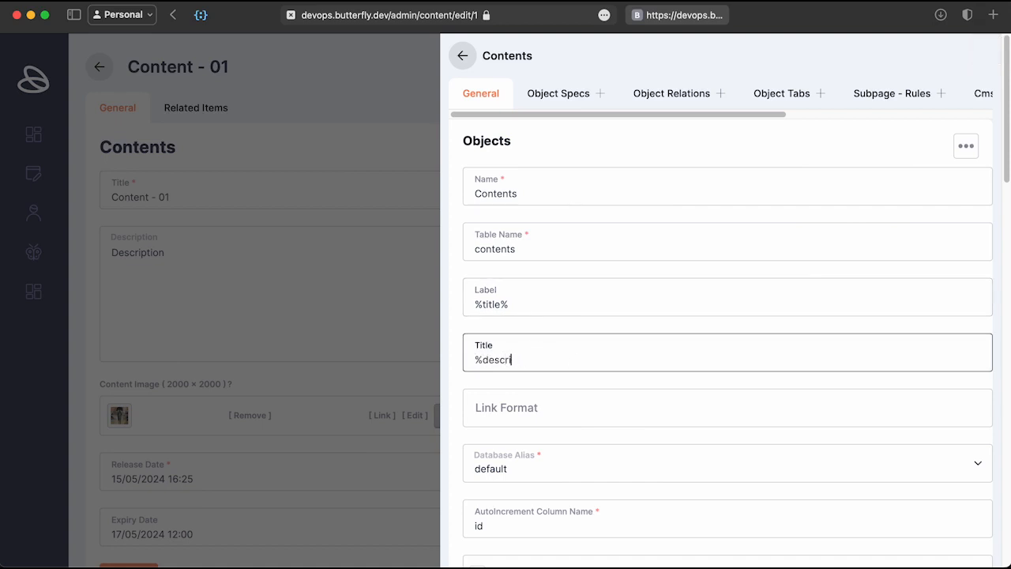
{"action": "type", "text": "ption%"}
{"action": "key", "text": "Return"}
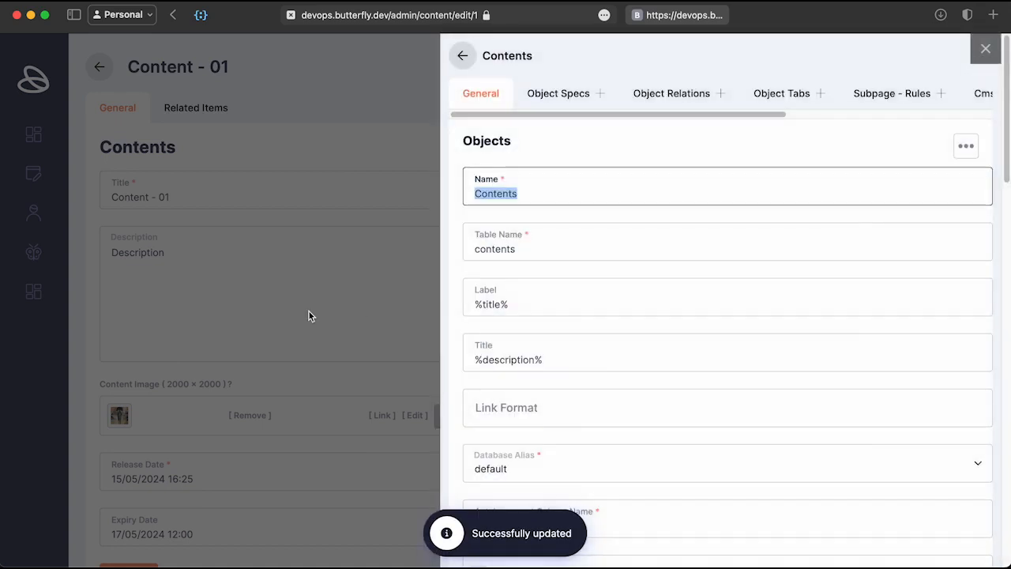
{"action": "left_click", "coordinate": [369, 286]}
{"action": "left_click", "coordinate": [168, 15]}
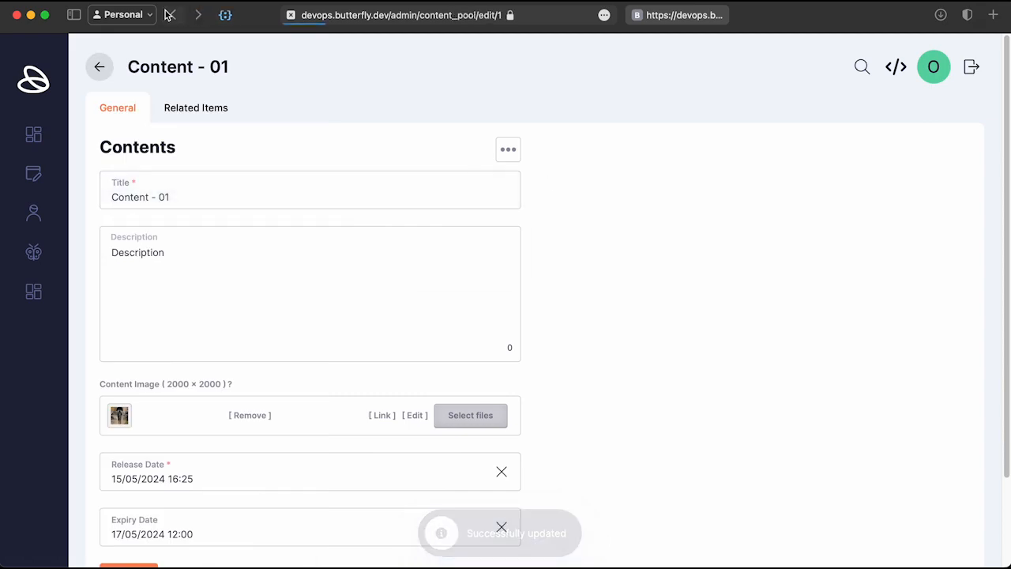
Step: Check the Latest Contents pool's related items and preview, then return to the Content Pools list
{"action": "left_click", "coordinate": [280, 108]}
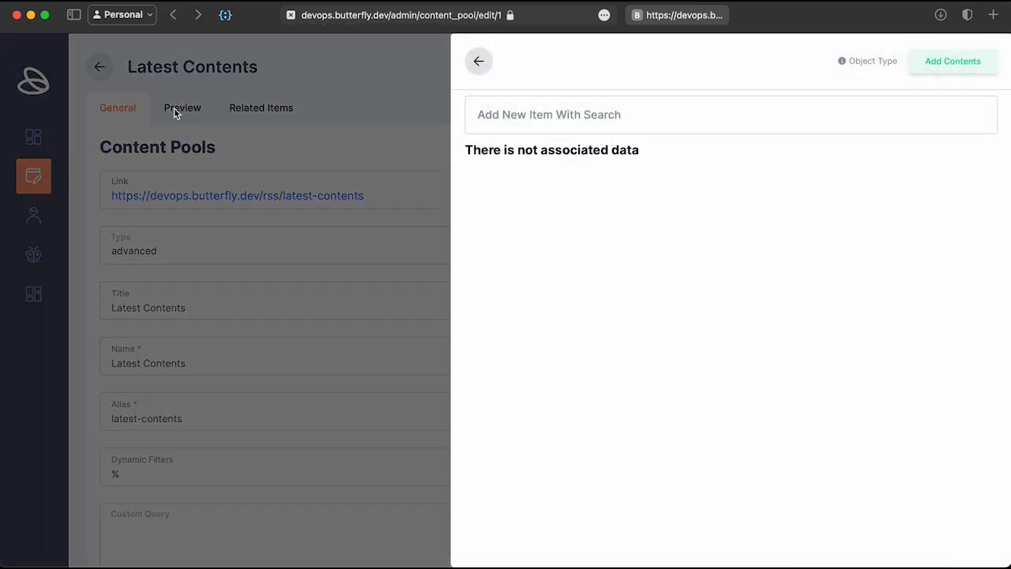
{"action": "left_click", "coordinate": [173, 108]}
{"action": "left_click", "coordinate": [176, 110]}
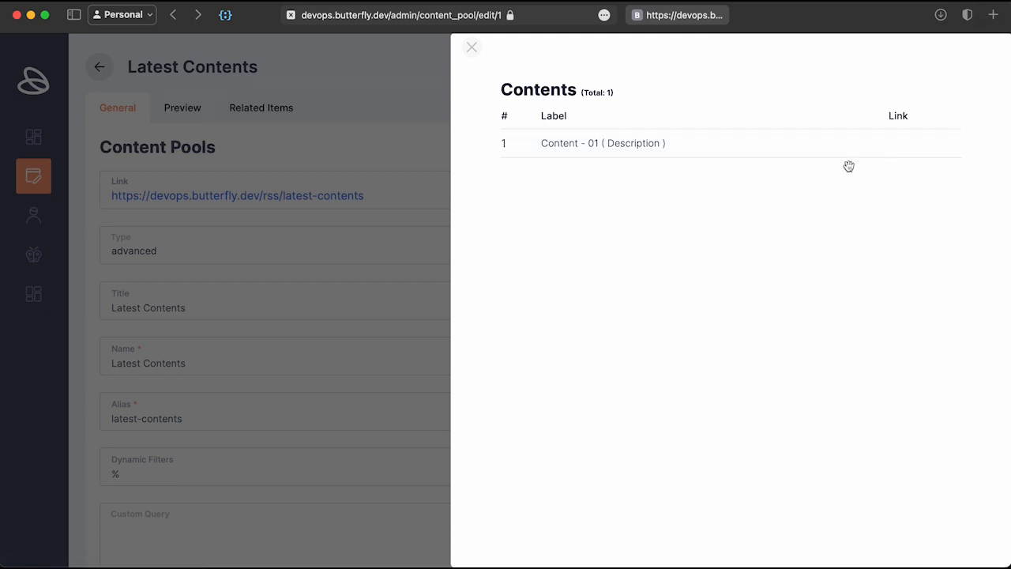
{"action": "left_click", "coordinate": [327, 273]}
{"action": "right_click", "coordinate": [528, 190]}
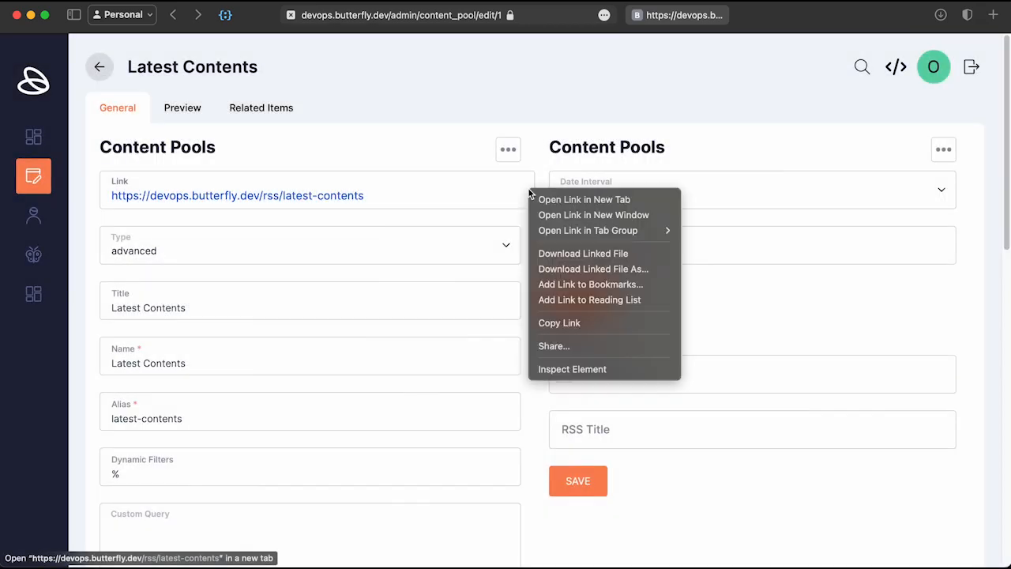
{"action": "left_click", "coordinate": [254, 212]}
{"action": "left_click", "coordinate": [99, 68]}
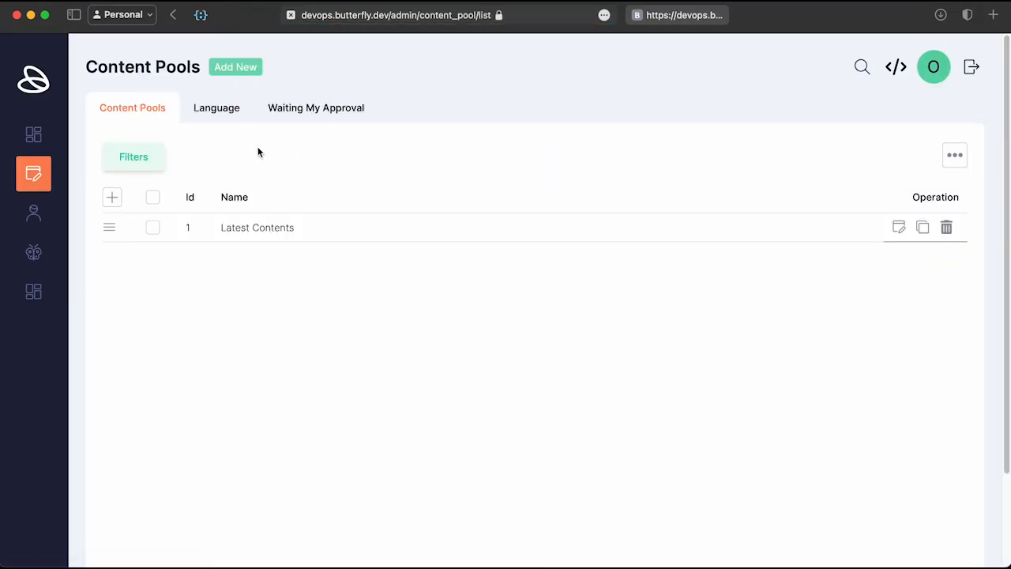
Step: Start a new pool titled 'Search Contents' with custom query {{ get_parameter('keyword') }}
{"action": "left_click", "coordinate": [235, 68]}
{"action": "type", "text": "Search Contents"}
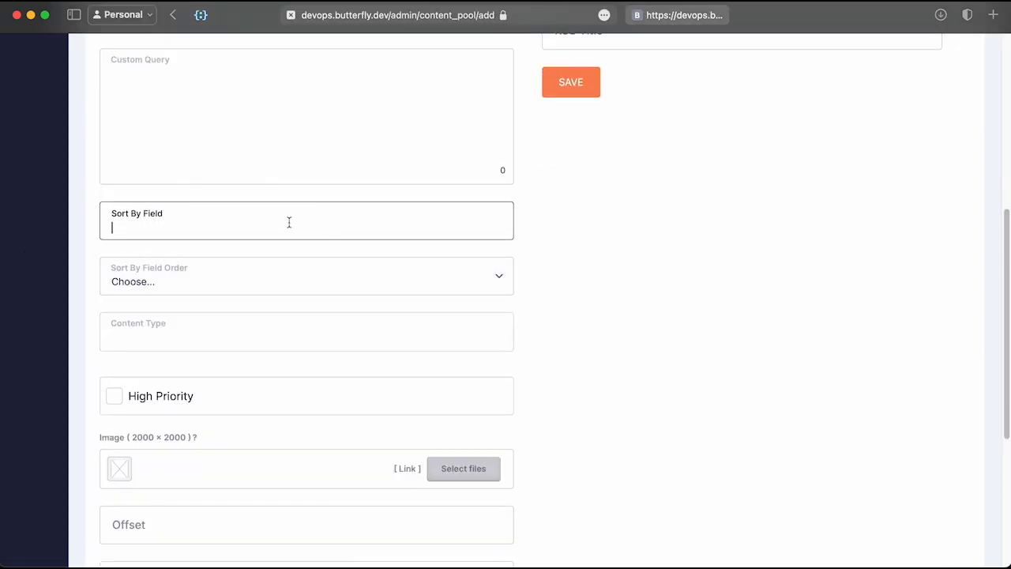
{"action": "scroll", "coordinate": [281, 237], "scroll_direction": "up", "scroll_amount": 4}
{"action": "left_click", "coordinate": [339, 337]}
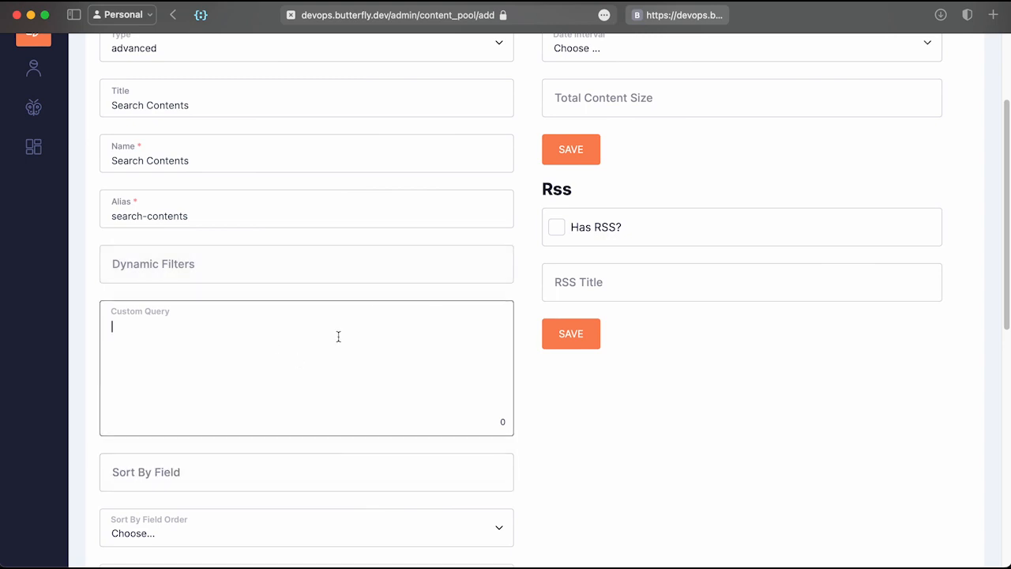
{"action": "type", "text": "{{ get_parameter()"}
{"action": "key", "text": "Left"}
{"action": "type", "text": "'"}
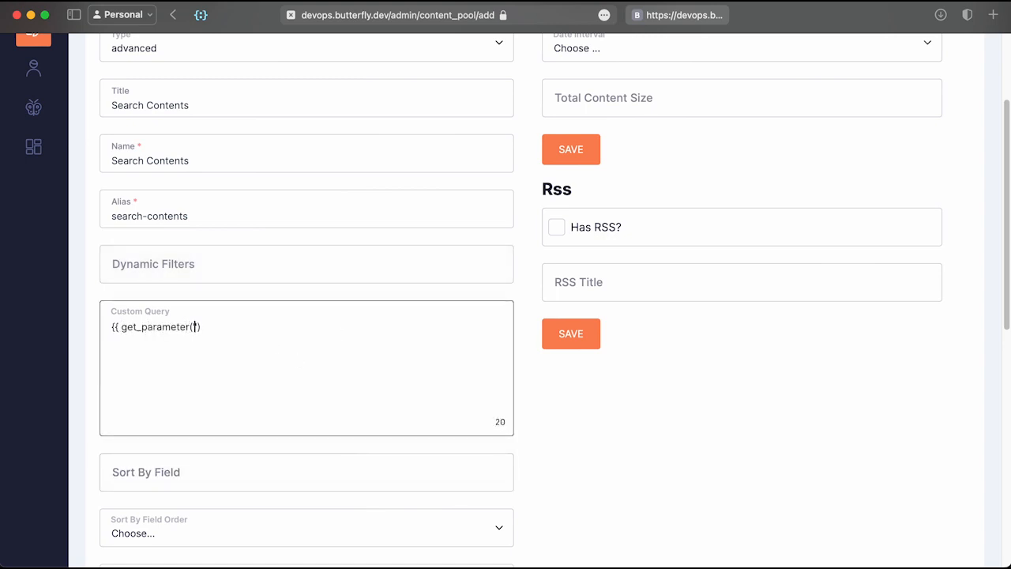
{"action": "type", "text": "keyword"}
{"action": "key", "text": "End"}
{"action": "type", "text": "}}"}
{"action": "key", "text": "super+a"}
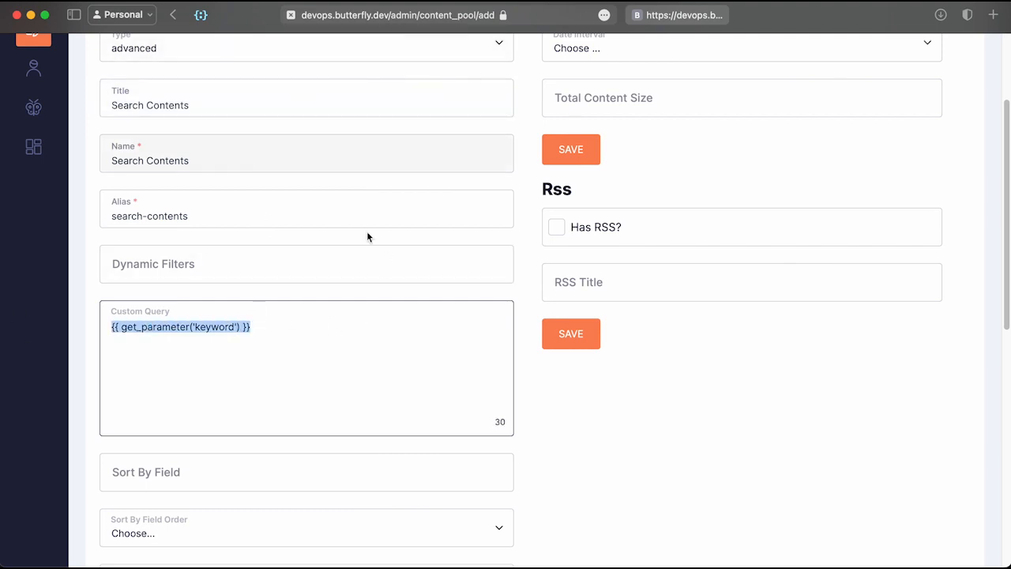
{"action": "left_click", "coordinate": [271, 343]}
Step: Choose Contents as the pool's content type and save the Search Contents pool
{"action": "scroll", "coordinate": [289, 345], "scroll_direction": "down", "scroll_amount": 2}
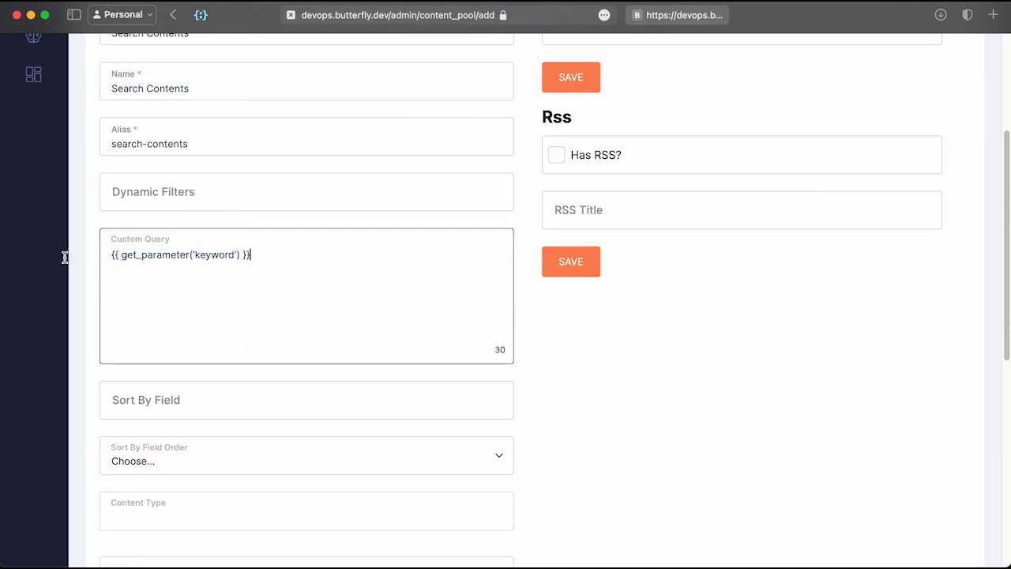
{"action": "left_click", "coordinate": [215, 402]}
{"action": "scroll", "coordinate": [217, 408], "scroll_direction": "down", "scroll_amount": 1}
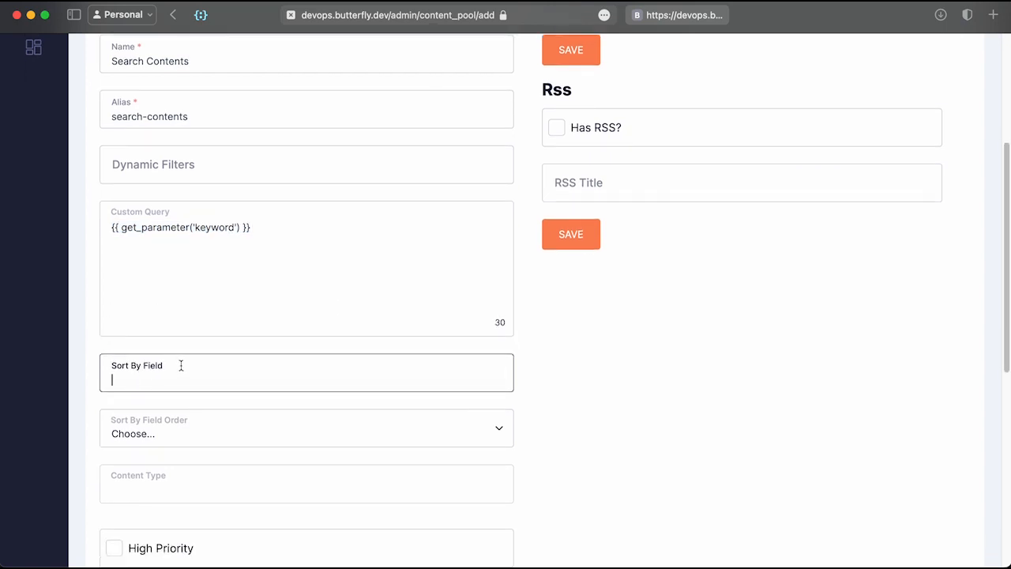
{"action": "scroll", "coordinate": [182, 360], "scroll_direction": "down", "scroll_amount": 10}
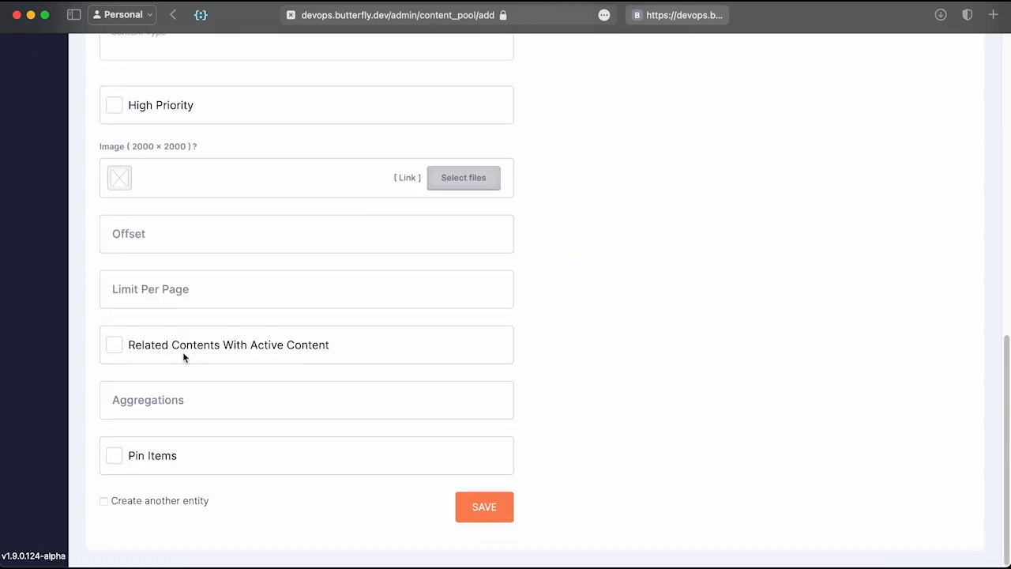
{"action": "scroll", "coordinate": [221, 418], "scroll_direction": "up", "scroll_amount": 8}
{"action": "left_click", "coordinate": [241, 390]}
{"action": "type", "text": "c"}
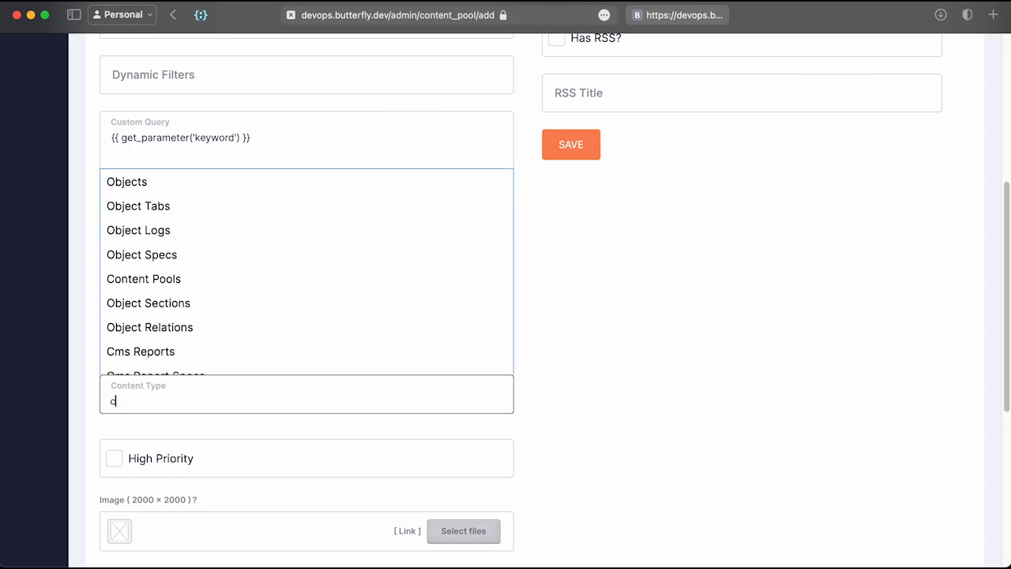
{"action": "type", "text": "ont"}
{"action": "key", "text": "BackSpace"}
{"action": "key", "text": "BackSpace"}
{"action": "type", "text": "ontents"}
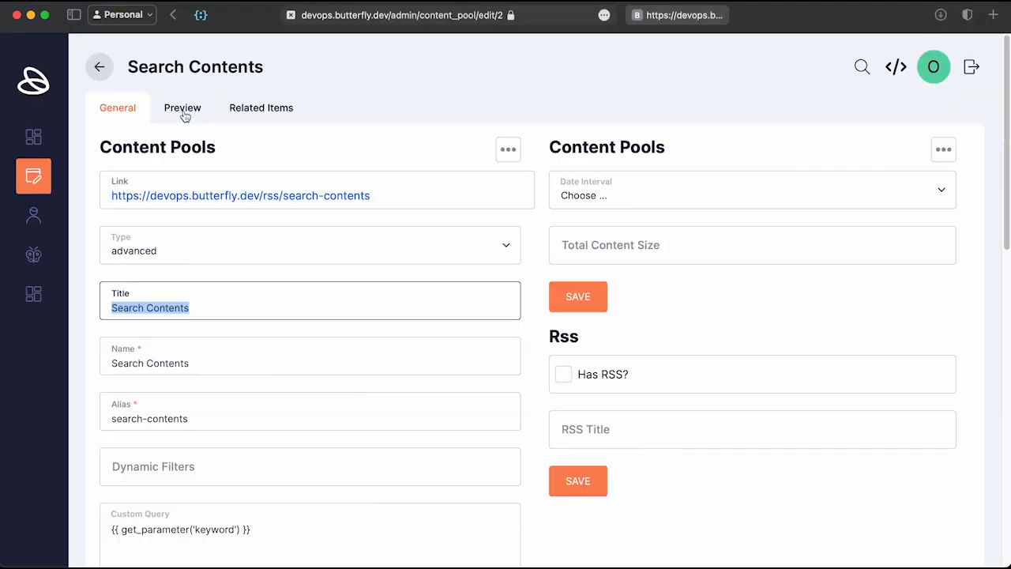
{"action": "left_click", "coordinate": [188, 114]}
{"action": "left_click", "coordinate": [189, 113]}
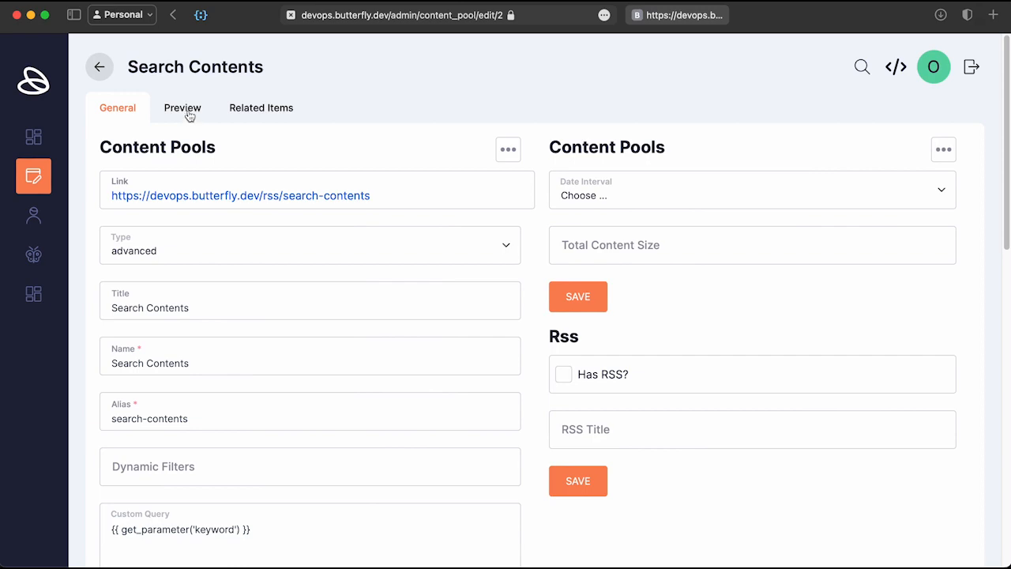
Step: Reload the Search Contents pool with a ?keyword=content parameter and preview that only Content - 01 matches
{"action": "left_click", "coordinate": [184, 112]}
{"action": "left_click", "coordinate": [184, 112]}
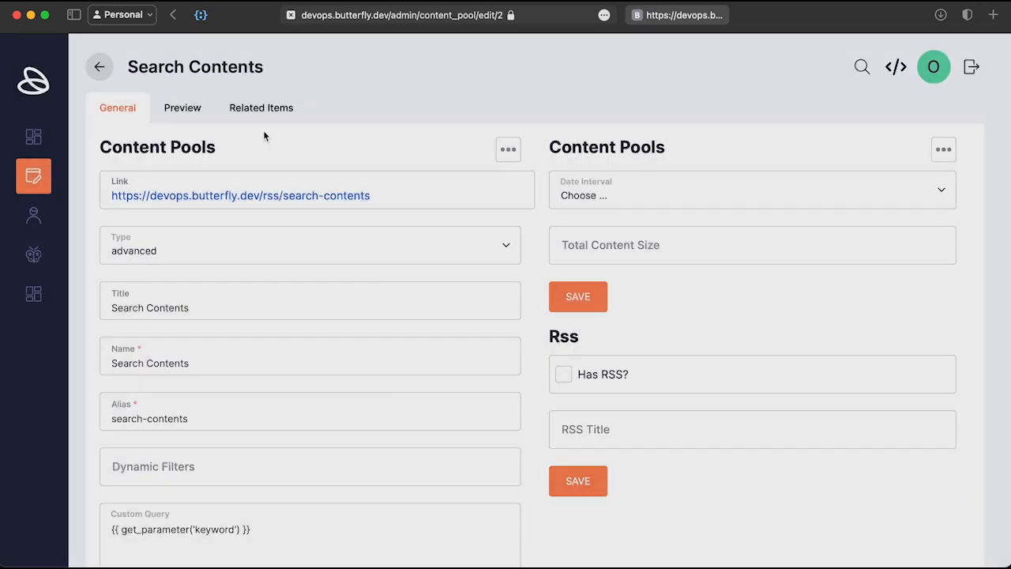
{"action": "key", "text": "super+l"}
{"action": "key", "text": "Right"}
{"action": "type", "text": "?keywoprd"}
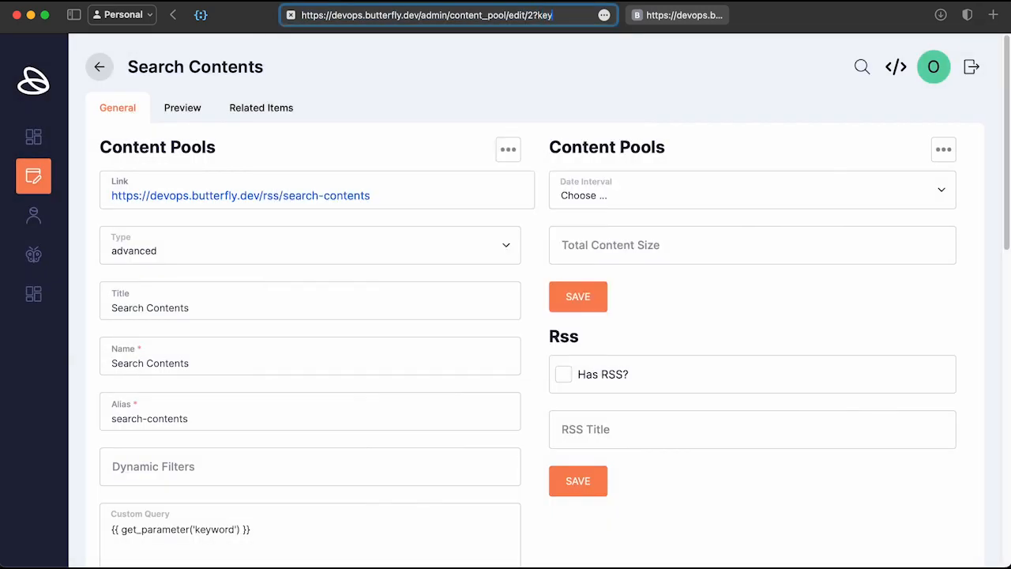
{"action": "type", "text": "rd="}
{"action": "type", "text": "content"}
{"action": "key", "text": "Return"}
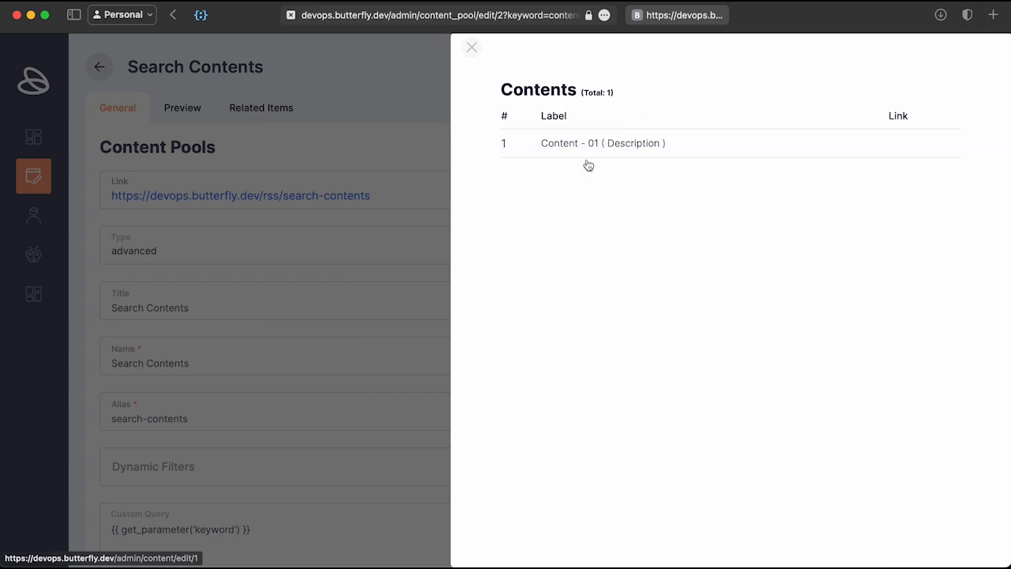
{"action": "left_click", "coordinate": [337, 162]}
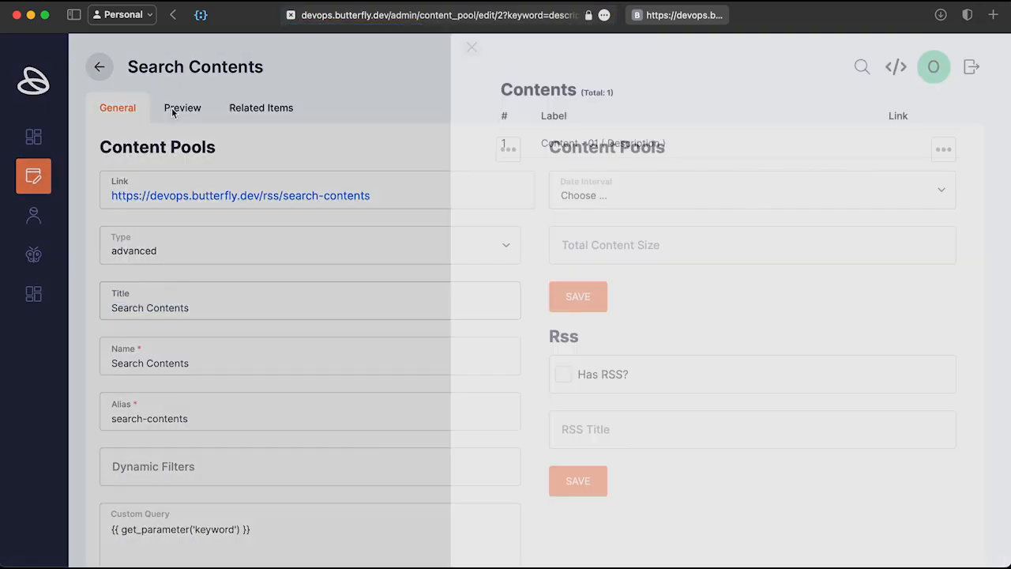
{"action": "left_click", "coordinate": [340, 483]}
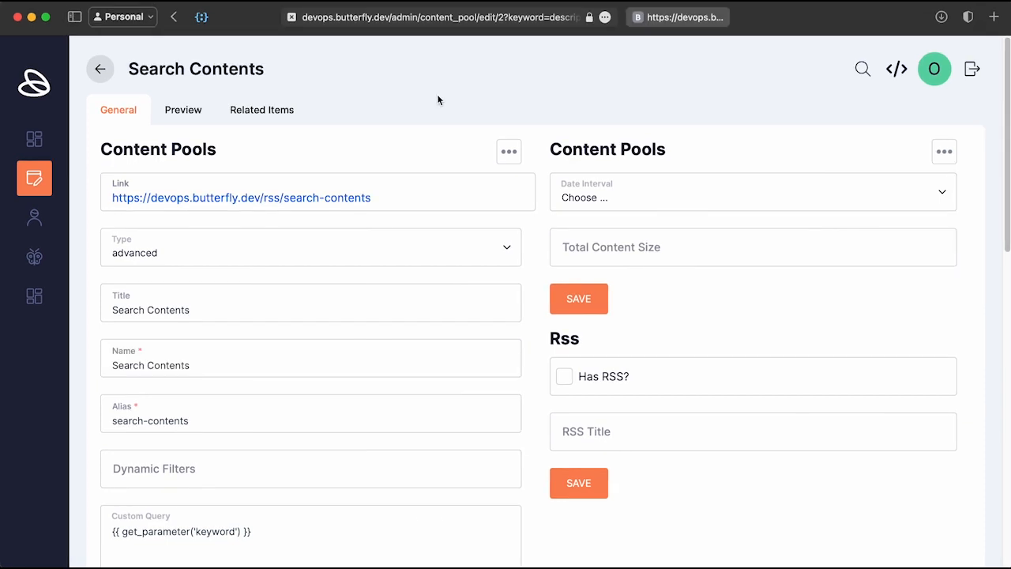
Step: Open the JSON API response for the search-contents pool in the other tab
{"action": "scroll", "coordinate": [248, 399], "scroll_direction": "down", "scroll_amount": 1}
{"action": "left_click_drag", "start_coordinate": [210, 403], "coordinate": [79, 397]}
{"action": "left_click_drag", "start_coordinate": [244, 406], "coordinate": [116, 404]}
{"action": "left_click", "coordinate": [264, 398]}
{"action": "left_click", "coordinate": [730, 22]}
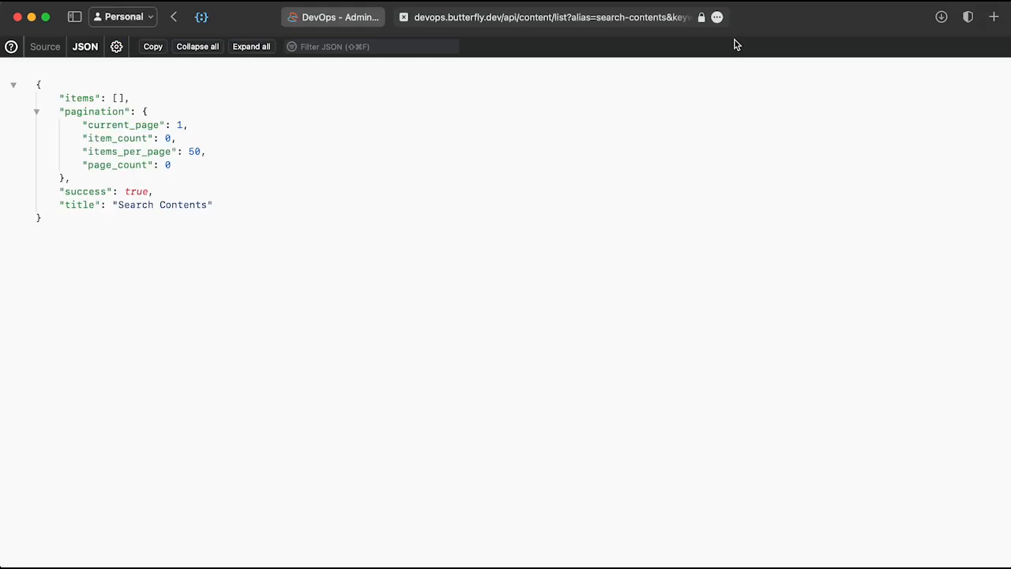
{"action": "left_click", "coordinate": [713, 24]}
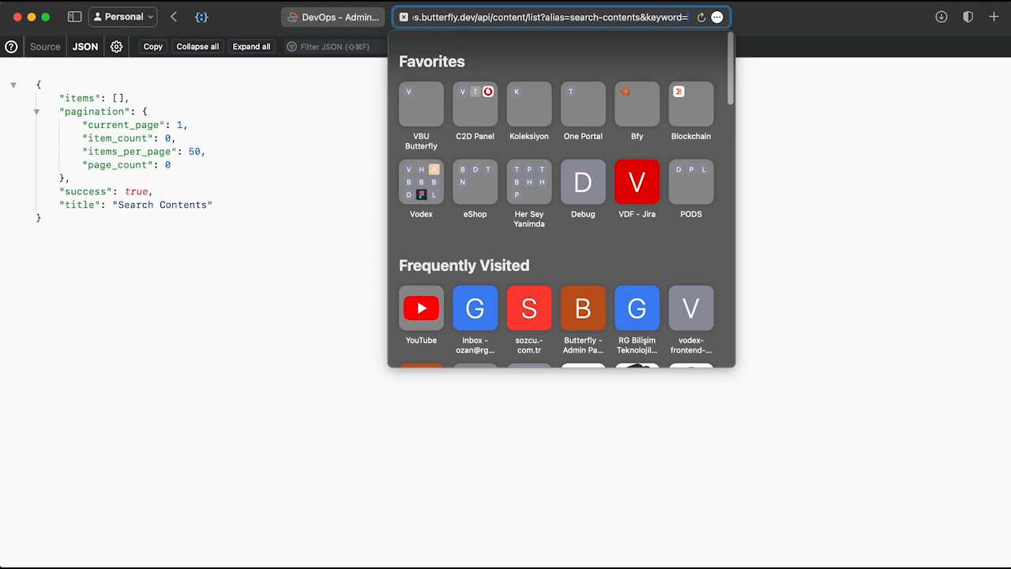
{"action": "key", "text": "Return"}
Step: Query the API with the keyword 'con' and inspect the single Content - 01 item's JSON nodes
{"action": "key", "text": "super+l"}
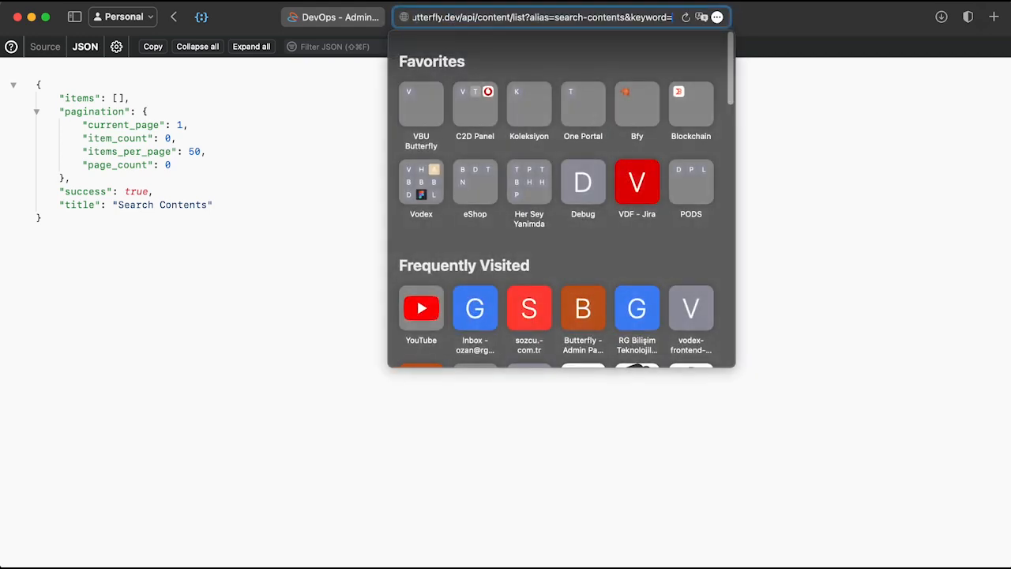
{"action": "type", "text": "con"}
{"action": "key", "text": "Return"}
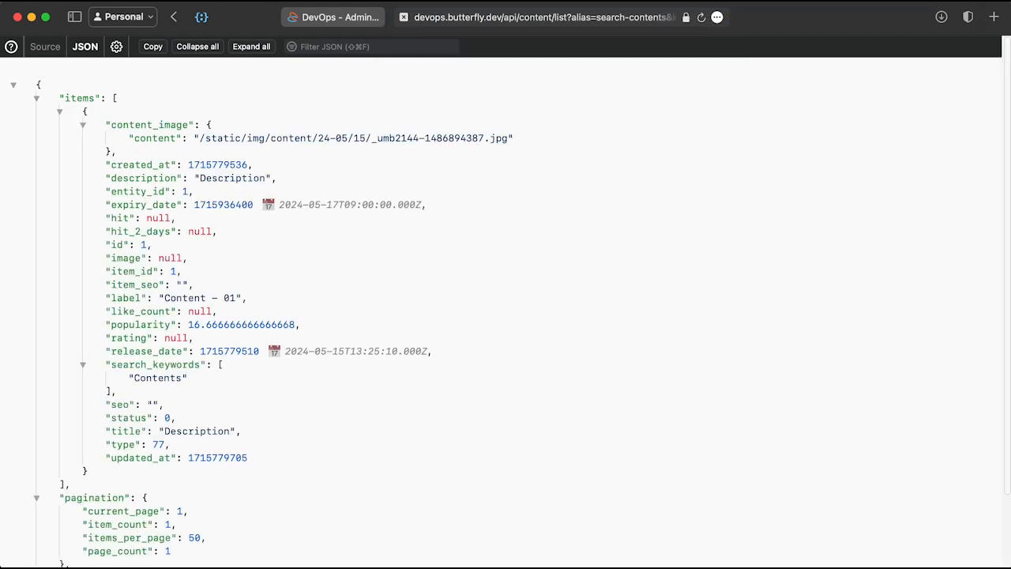
{"action": "left_click", "coordinate": [147, 122]}
{"action": "left_click", "coordinate": [150, 338]}
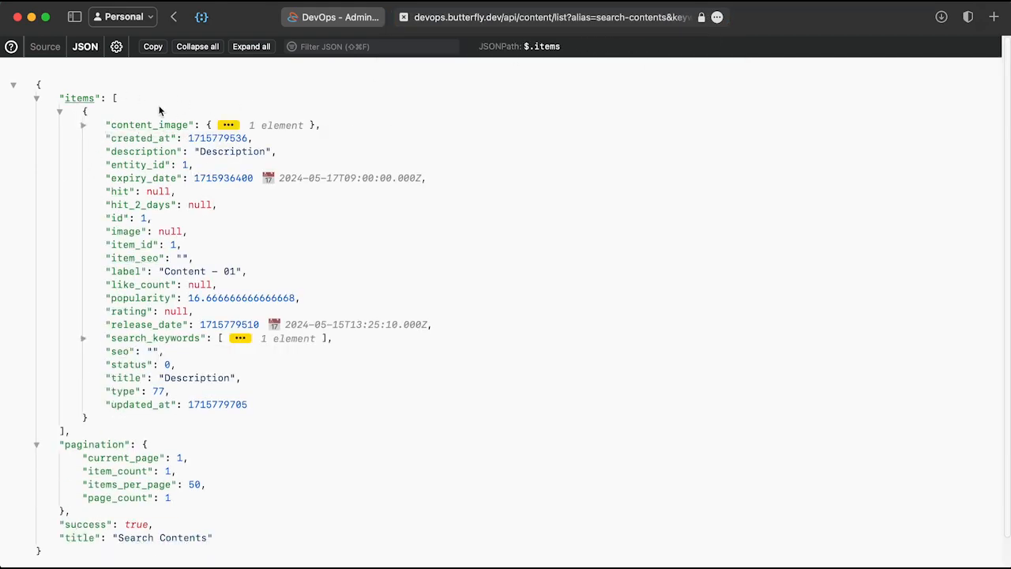
{"action": "left_click", "coordinate": [155, 126]}
{"action": "left_click", "coordinate": [154, 127]}
Step: Back on the pool's admin page, prefix the custom query with data.title:
{"action": "key", "text": "ctrl+shift+Tab"}
{"action": "scroll", "coordinate": [462, 426], "scroll_direction": "down", "scroll_amount": 5}
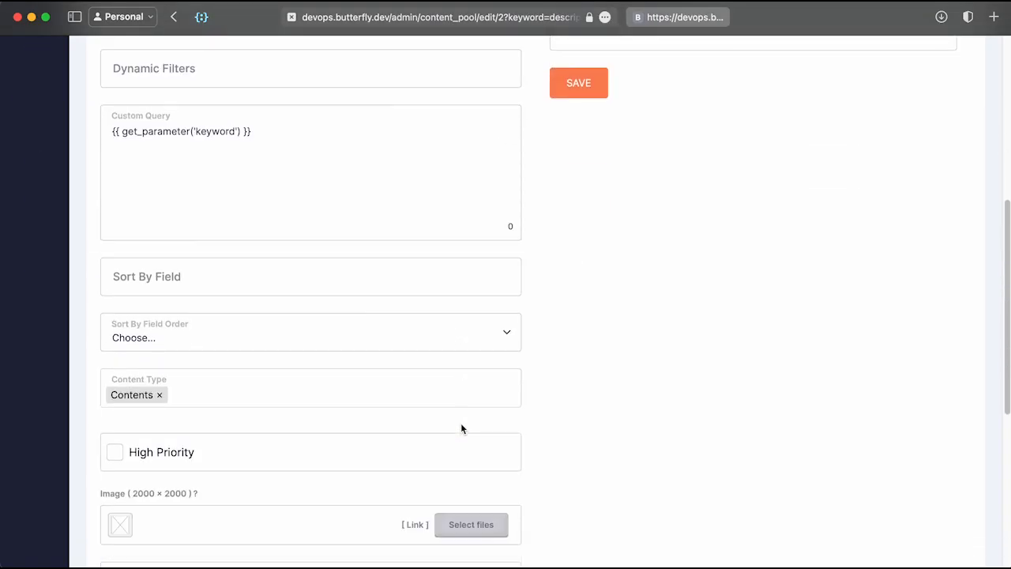
{"action": "scroll", "coordinate": [462, 428], "scroll_direction": "down", "scroll_amount": 6}
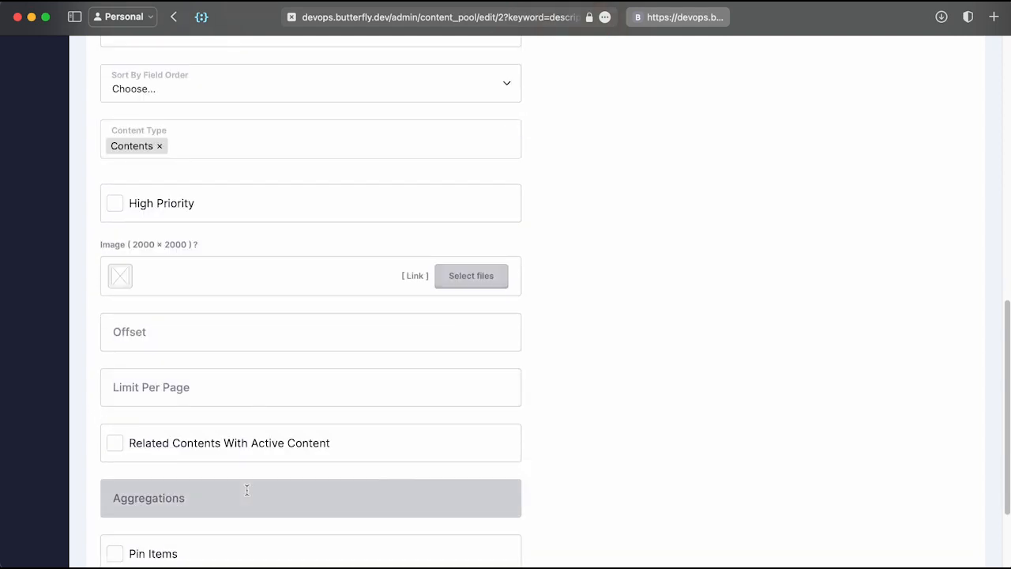
{"action": "scroll", "coordinate": [246, 490], "scroll_direction": "up", "scroll_amount": 10}
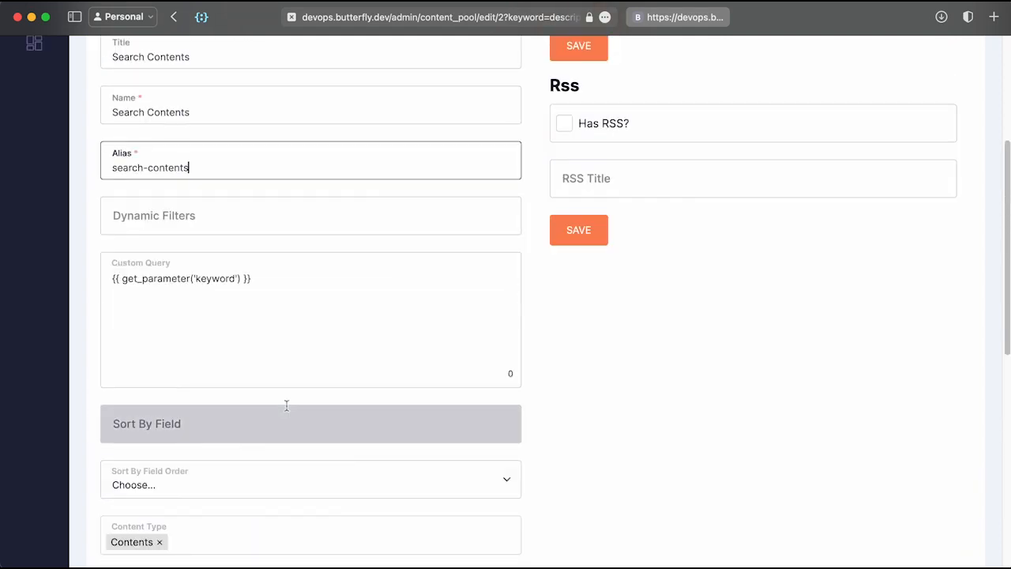
{"action": "left_click", "coordinate": [388, 303]}
{"action": "left_click", "coordinate": [112, 278]}
{"action": "type", "text": "data."}
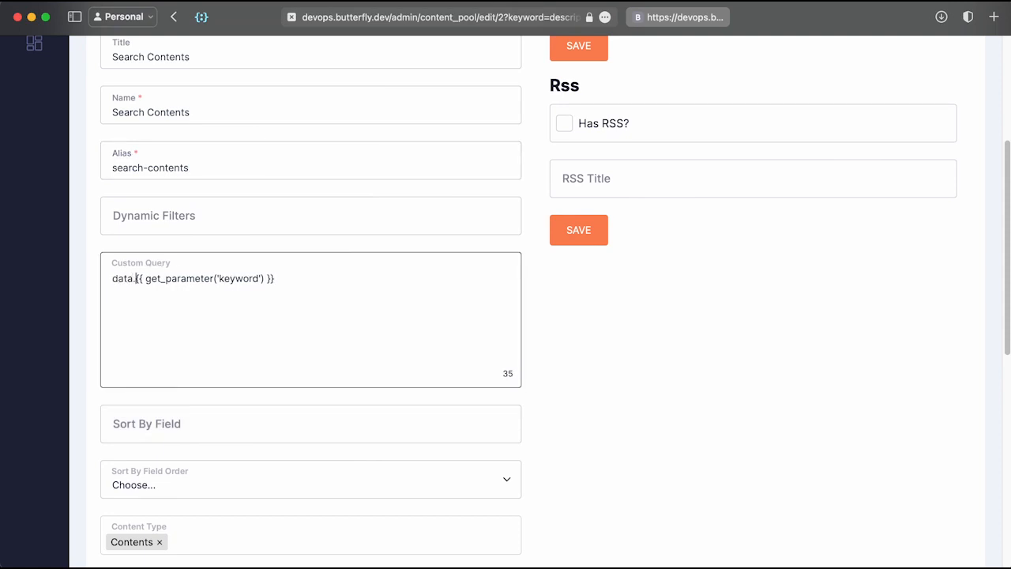
{"action": "type", "text": "title"}
{"action": "type", "text": ":"}
Step: Wrap the query in parentheses and append the ^100 boost
{"action": "key", "text": "super+Right"}
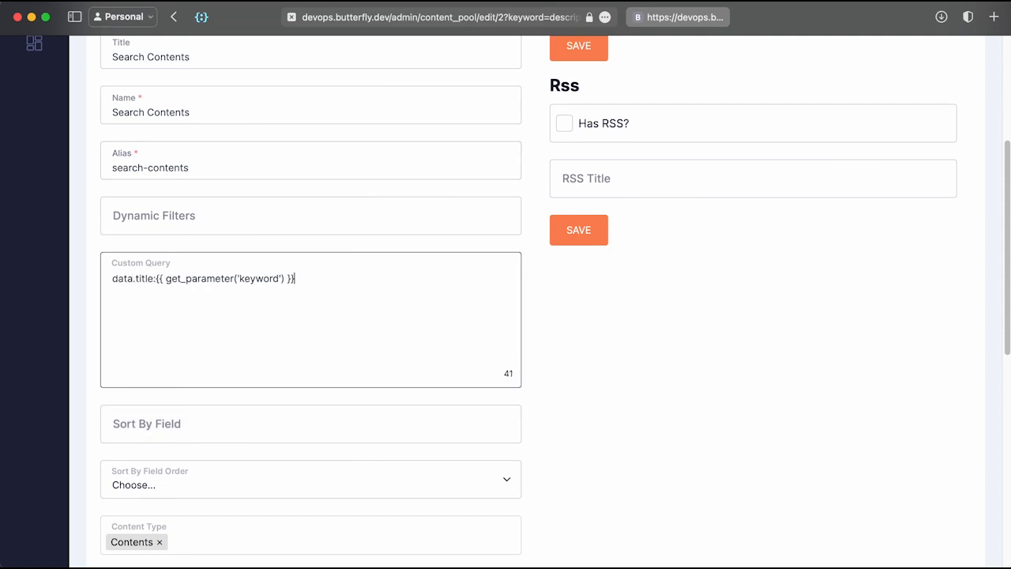
{"action": "type", "text": ")"}
{"action": "key", "text": "BackSpace"}
{"action": "key", "text": "super+Left"}
{"action": "type", "text": "("}
{"action": "key", "text": "super+Right"}
{"action": "type", "text": ")^"}
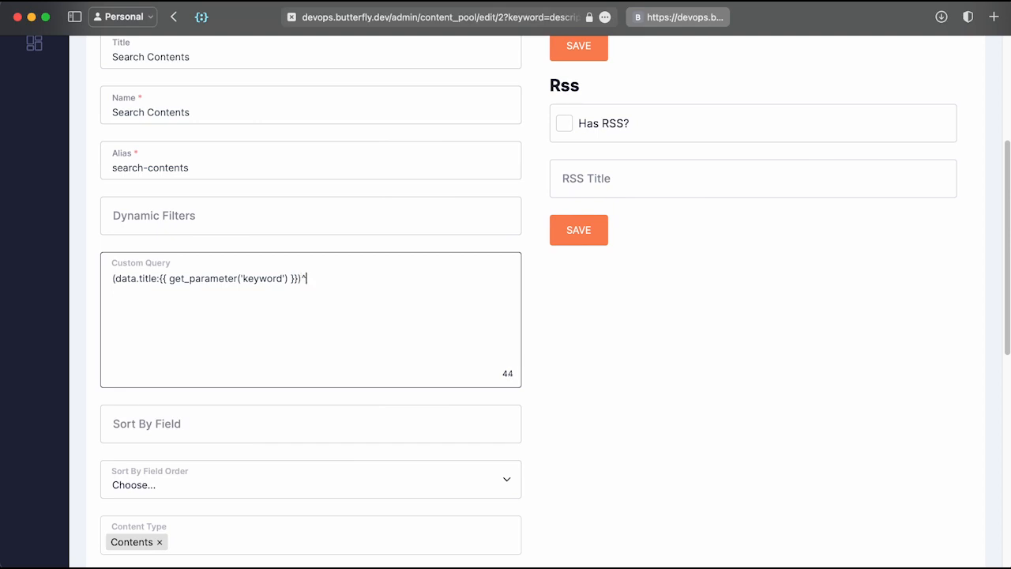
{"action": "type", "text": "100"}
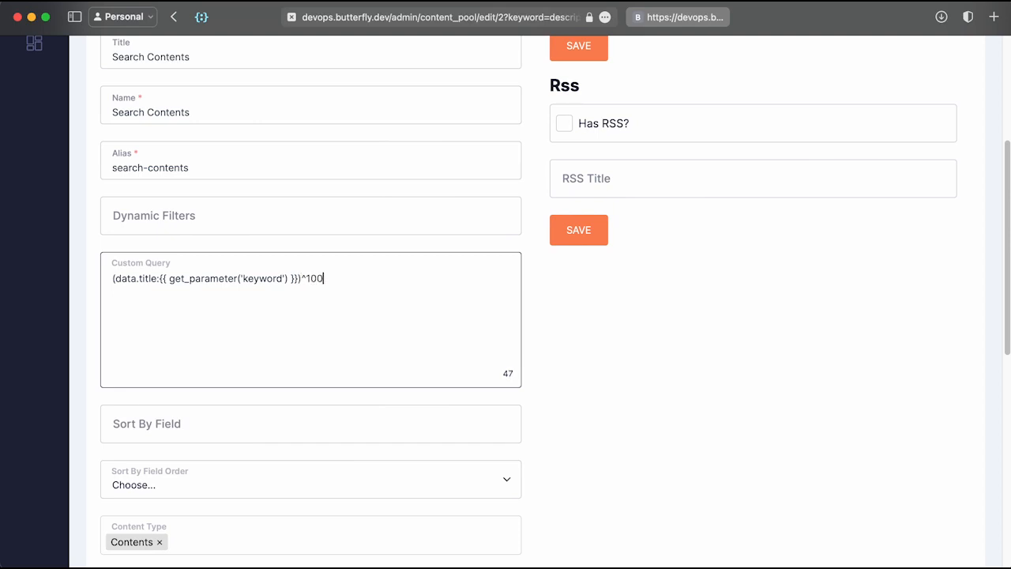